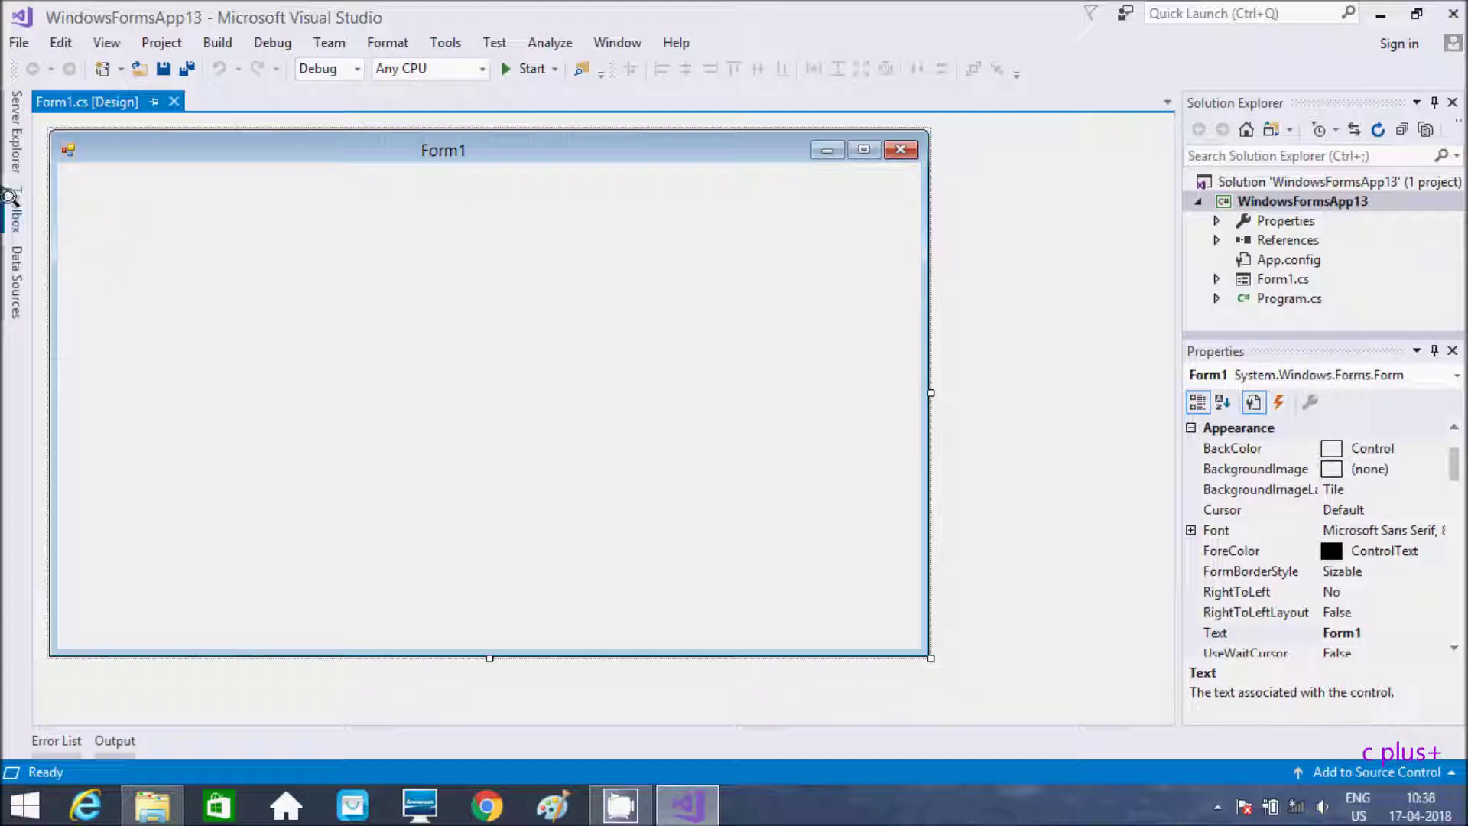
# Step: Add a Label control to Form1 from the Toolbox's Common Controls
pyautogui.click(15, 208)
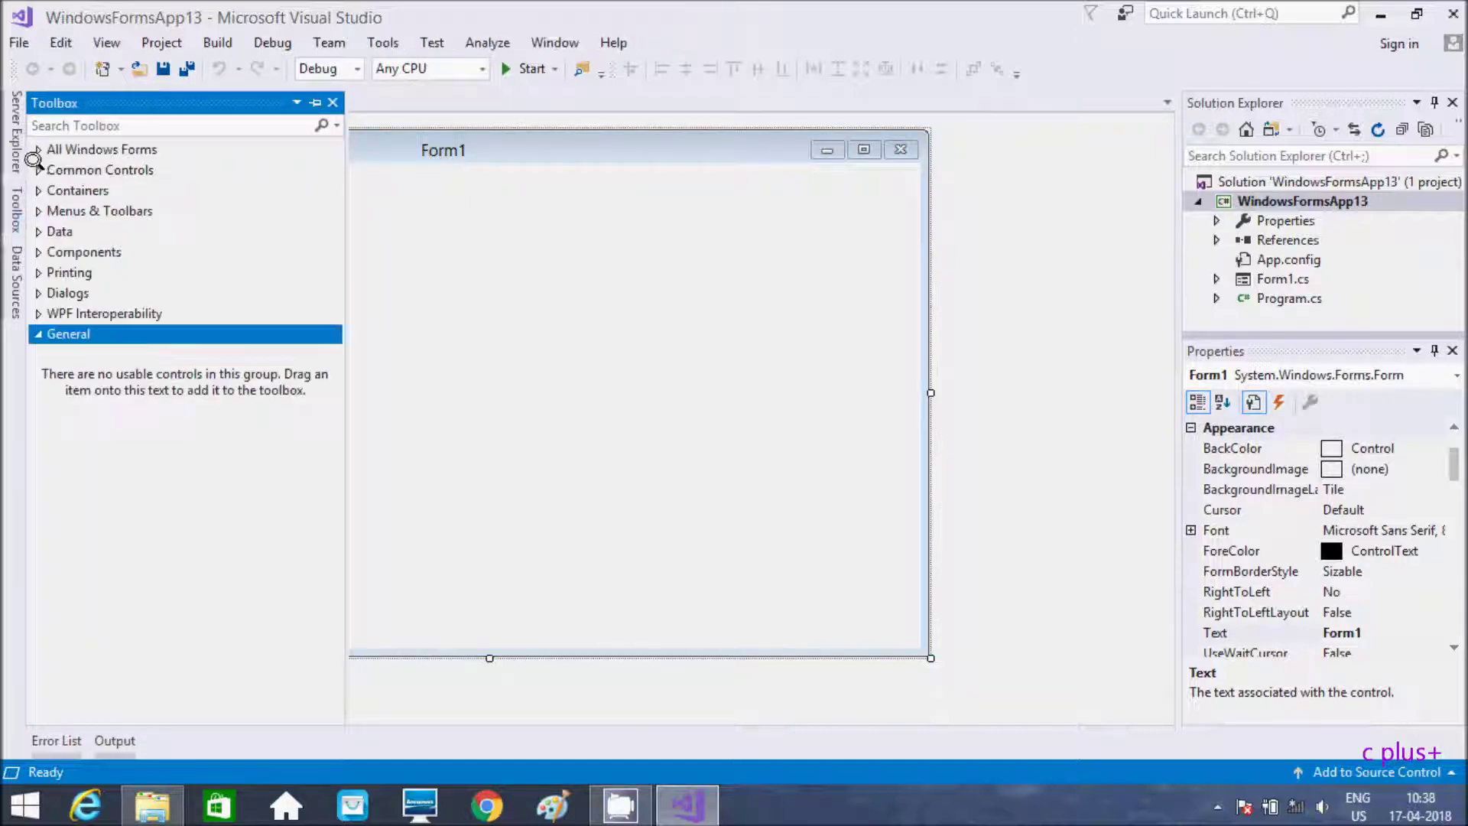
pyautogui.click(100, 170)
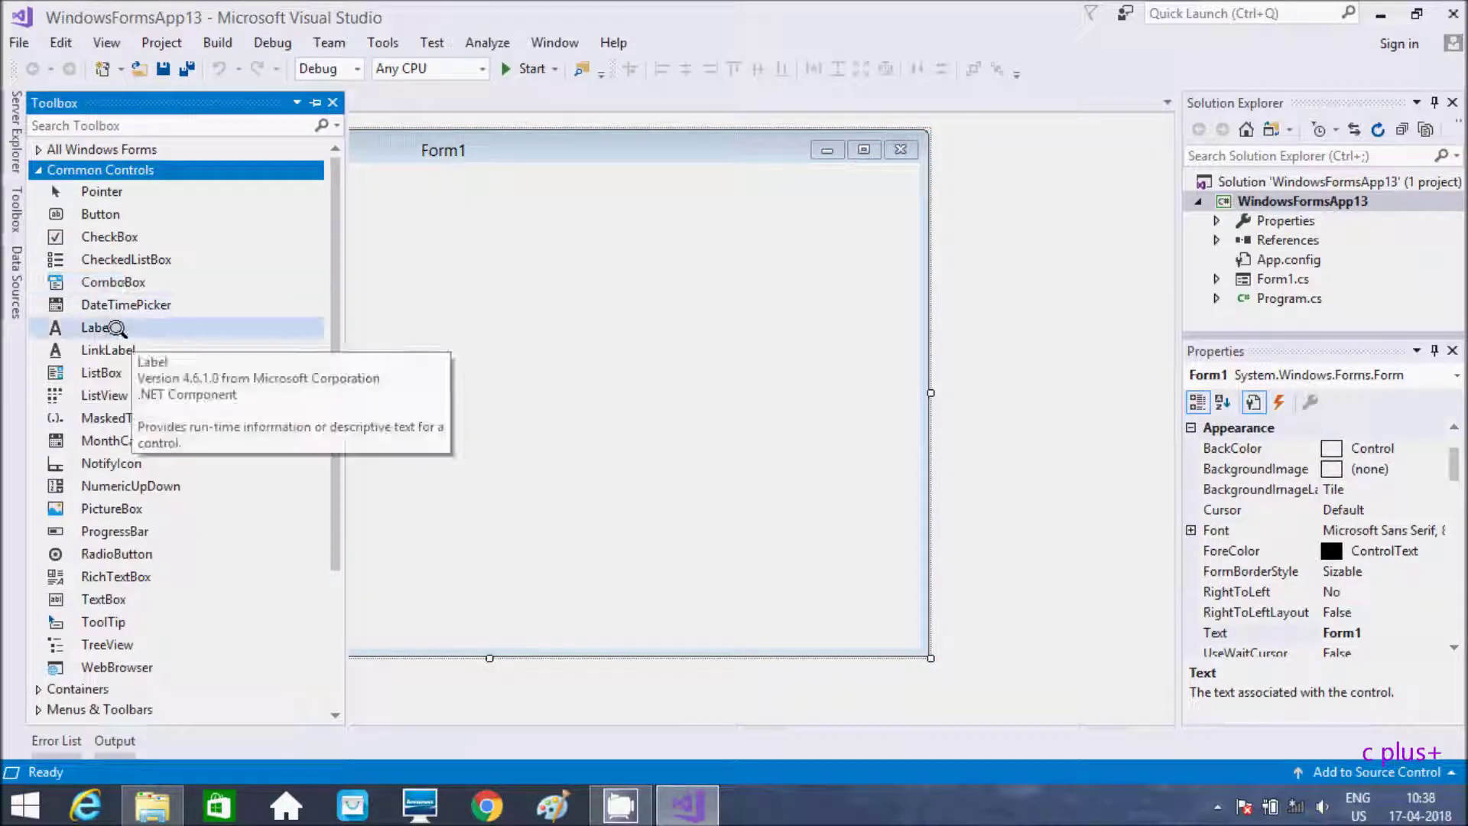
pyautogui.click(96, 328)
pyautogui.doubleClick(101, 327)
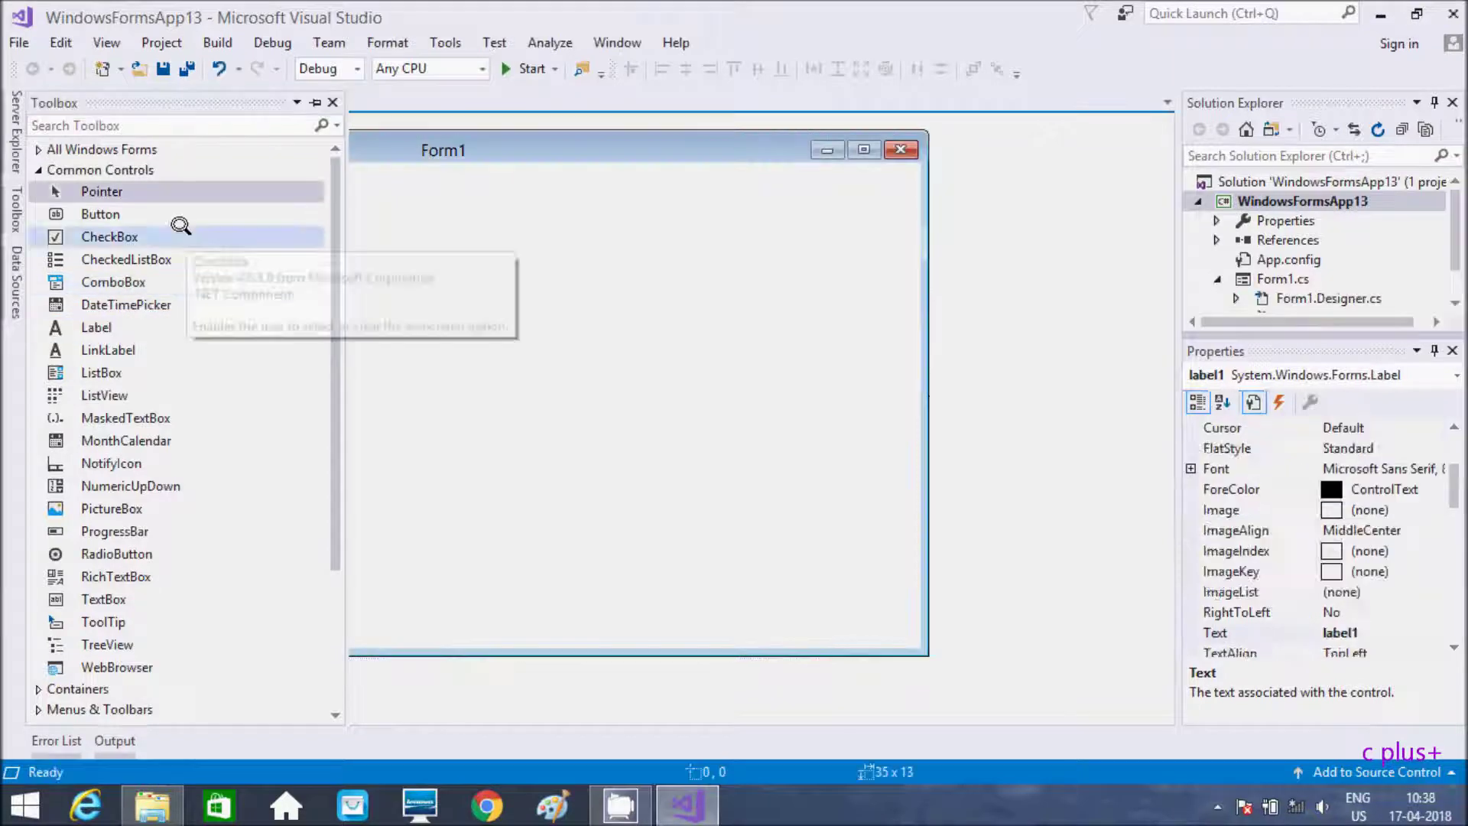
# Step: Add a Timer component to Form1 from the All Windows Forms group
pyautogui.click(38, 171)
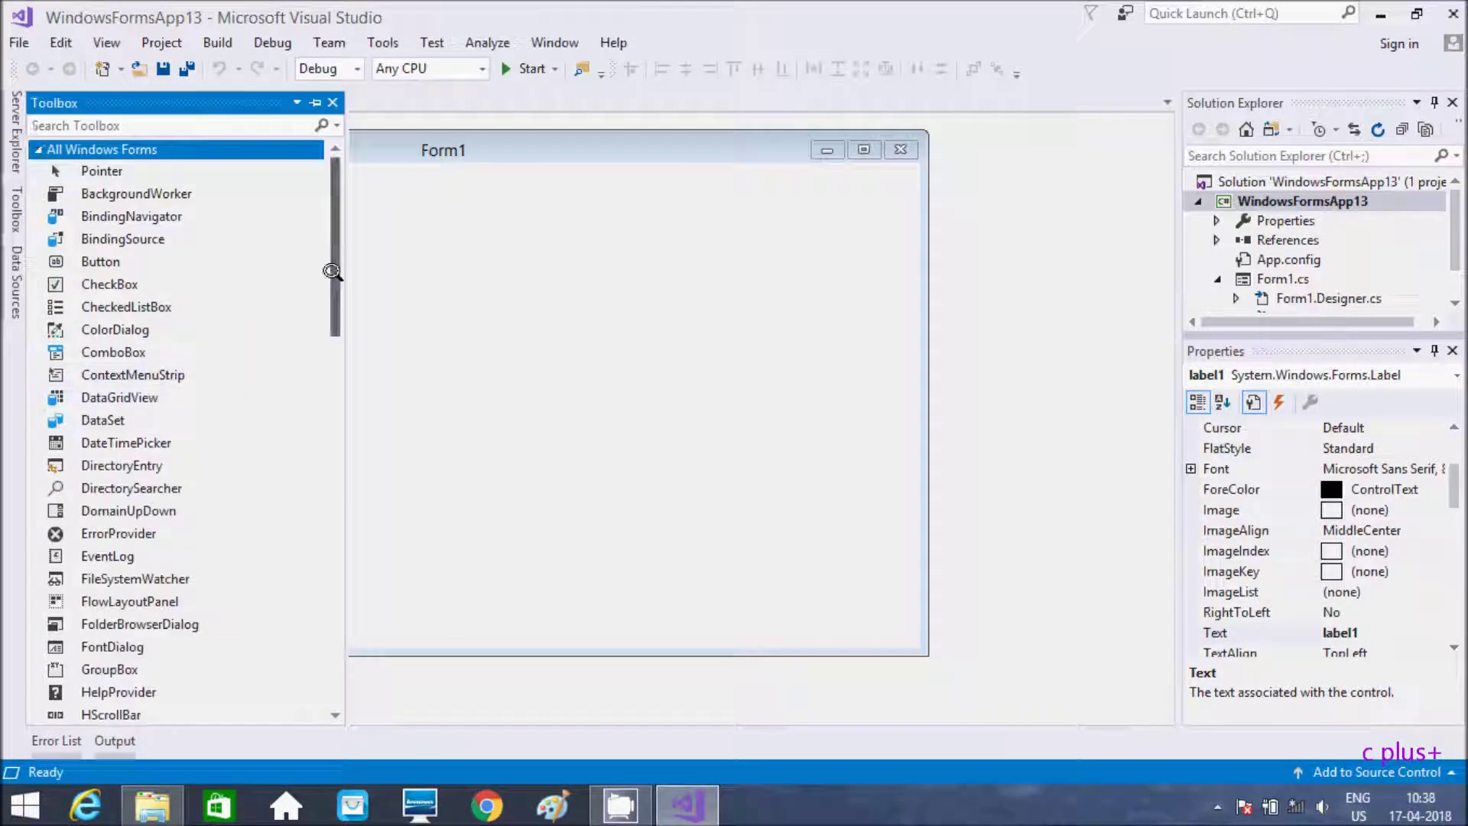
pyautogui.moveTo(337, 277)
pyautogui.mouseDown()
pyautogui.moveTo(306, 501)
pyautogui.moveTo(330, 574)
pyautogui.mouseUp()
pyautogui.doubleClick(99, 478)
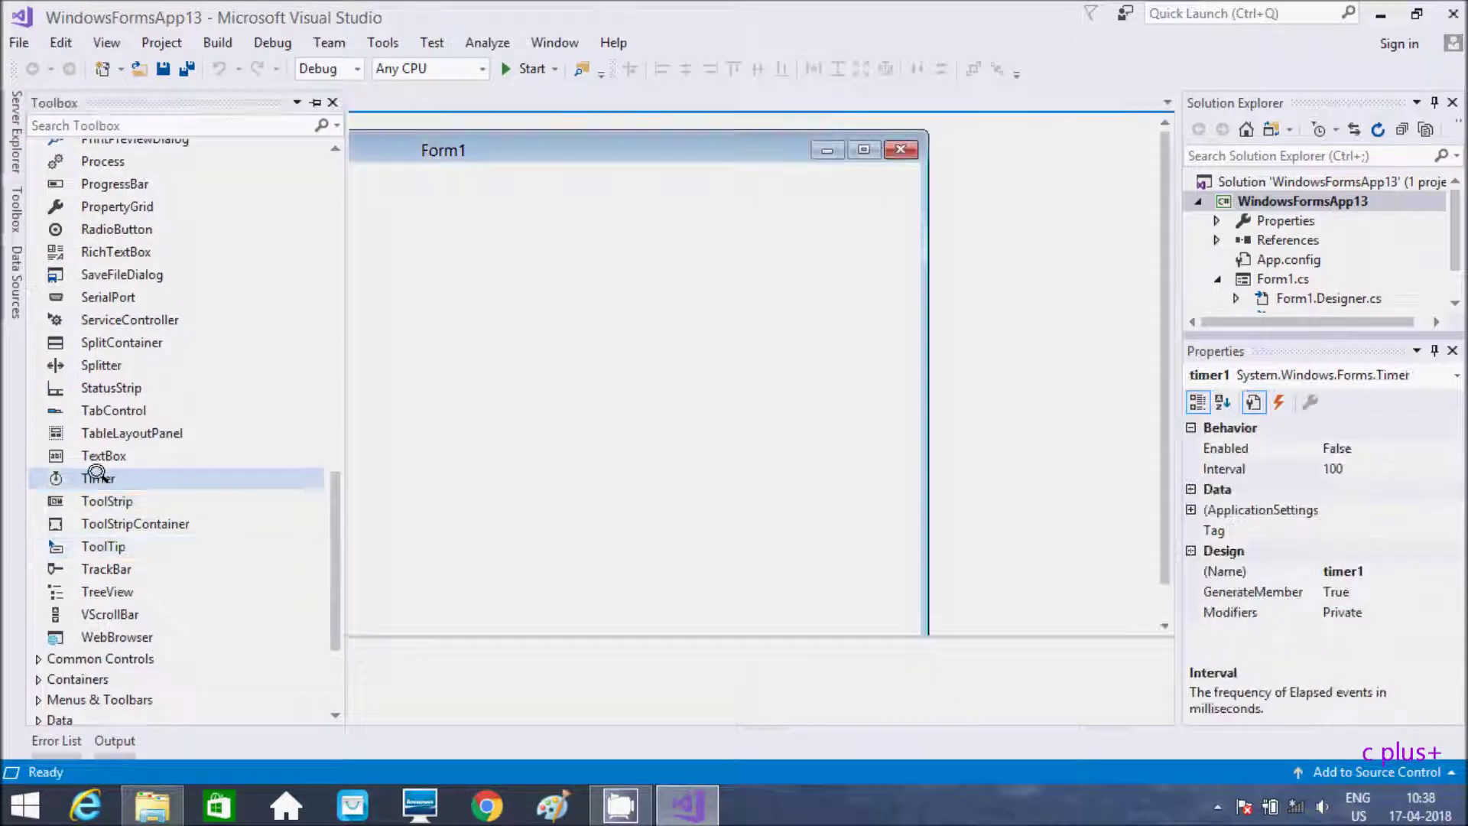
pyautogui.click(608, 282)
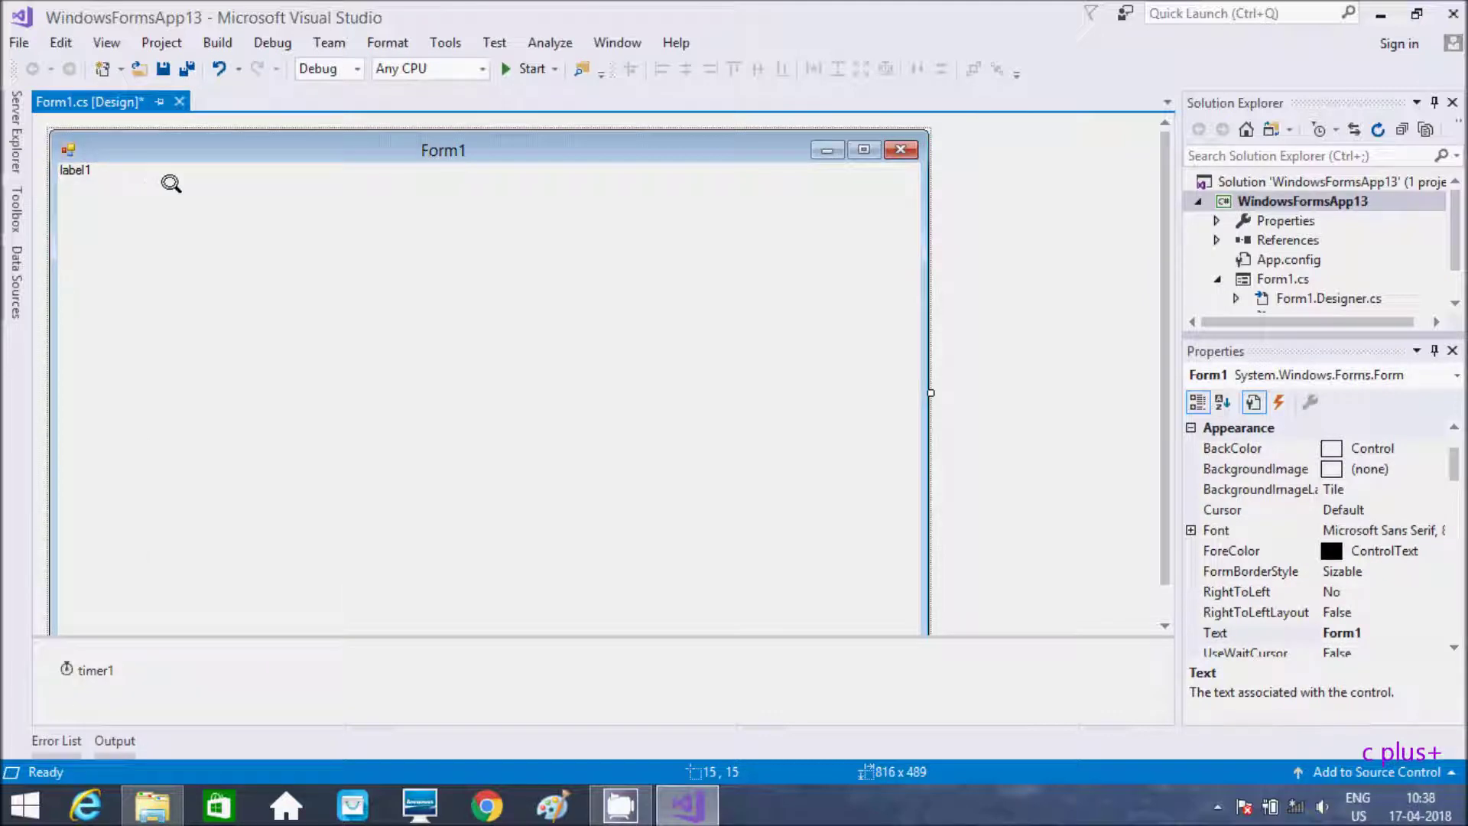
# Step: Create Form1_Load containing timer1.Interval = 1000; and timer1.Start();
pyautogui.doubleClick(322, 316)
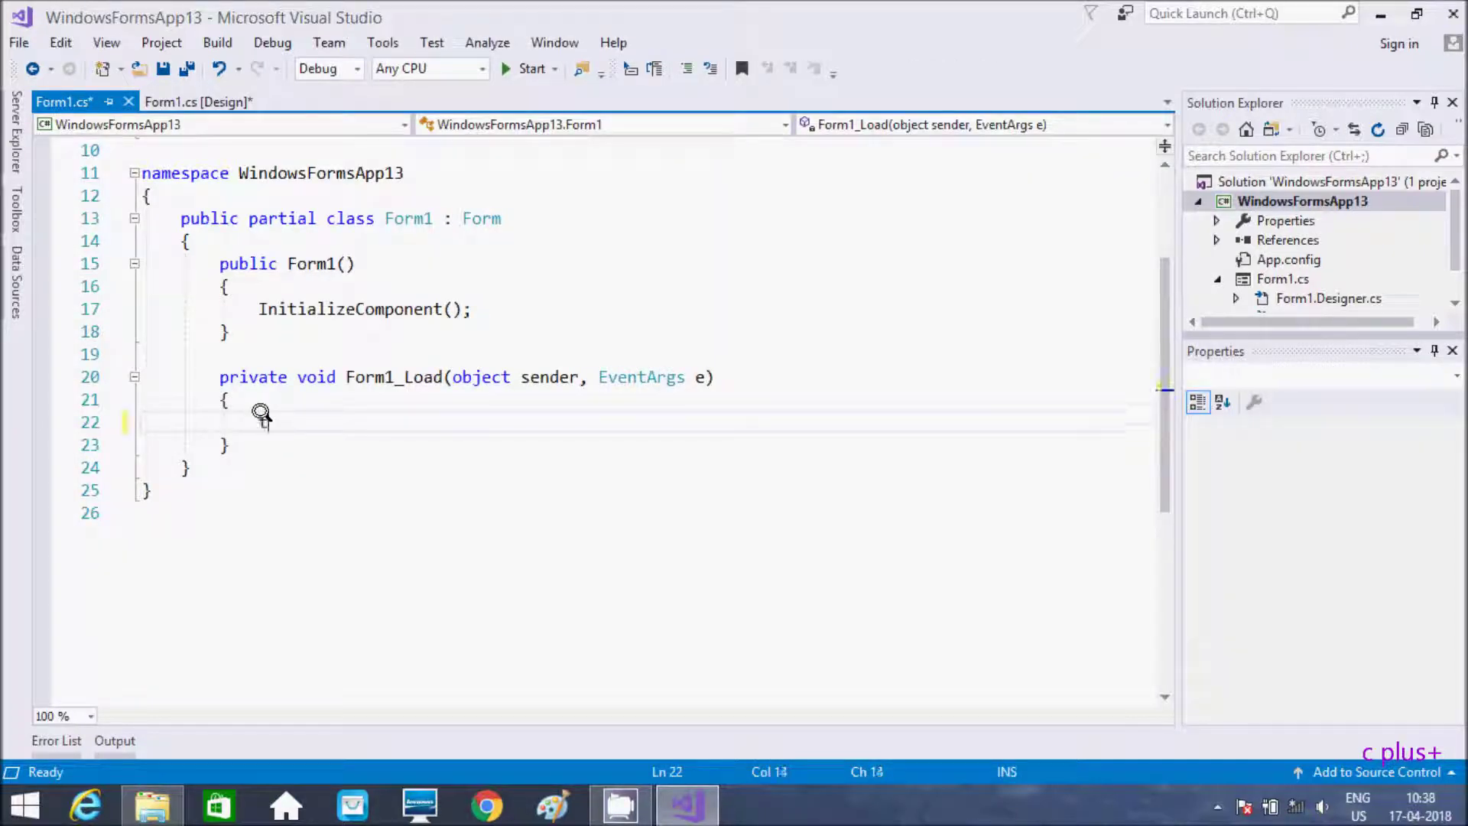
pyautogui.write('timer1')
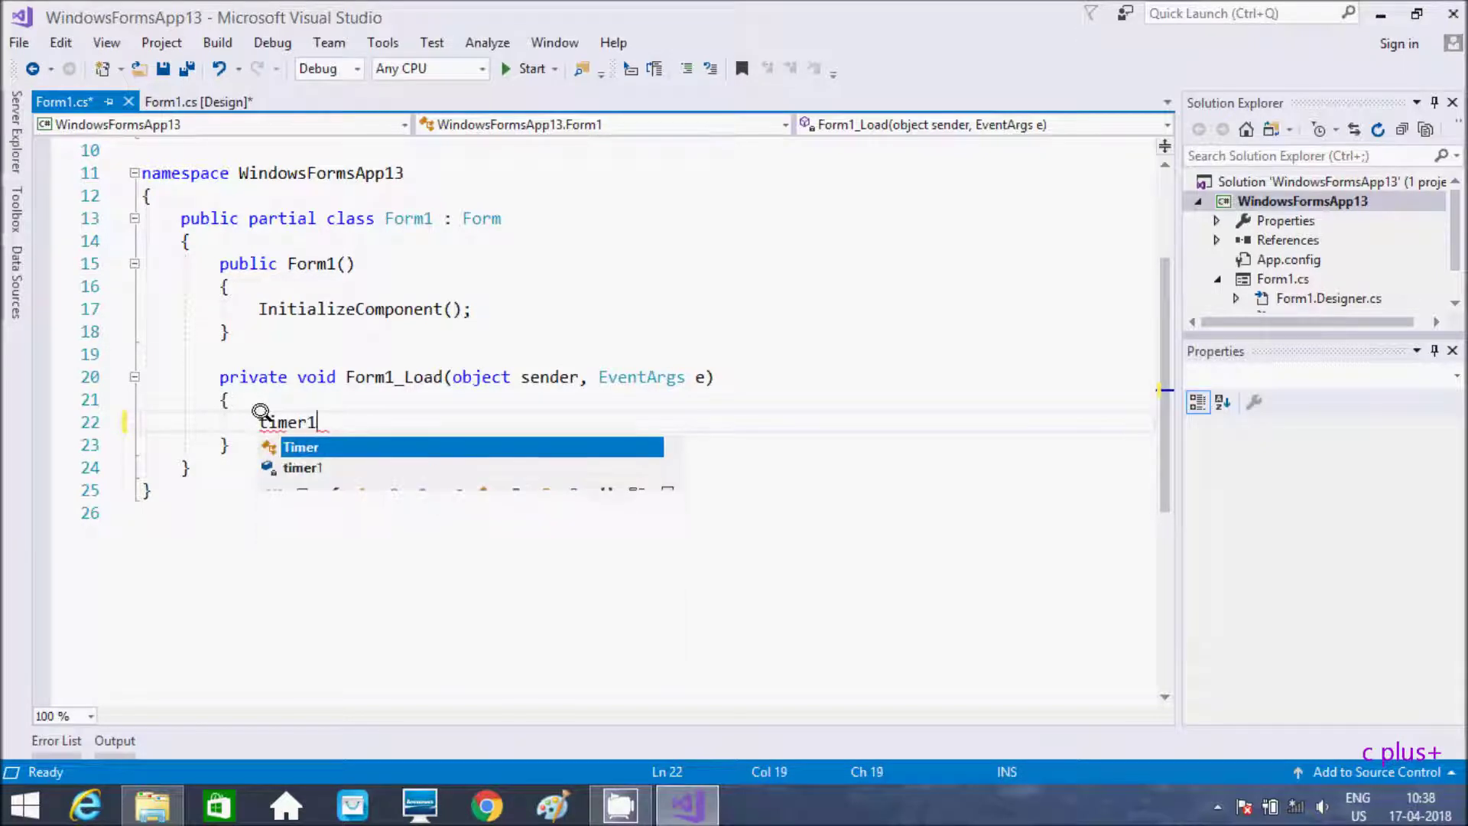
pyautogui.write('.')
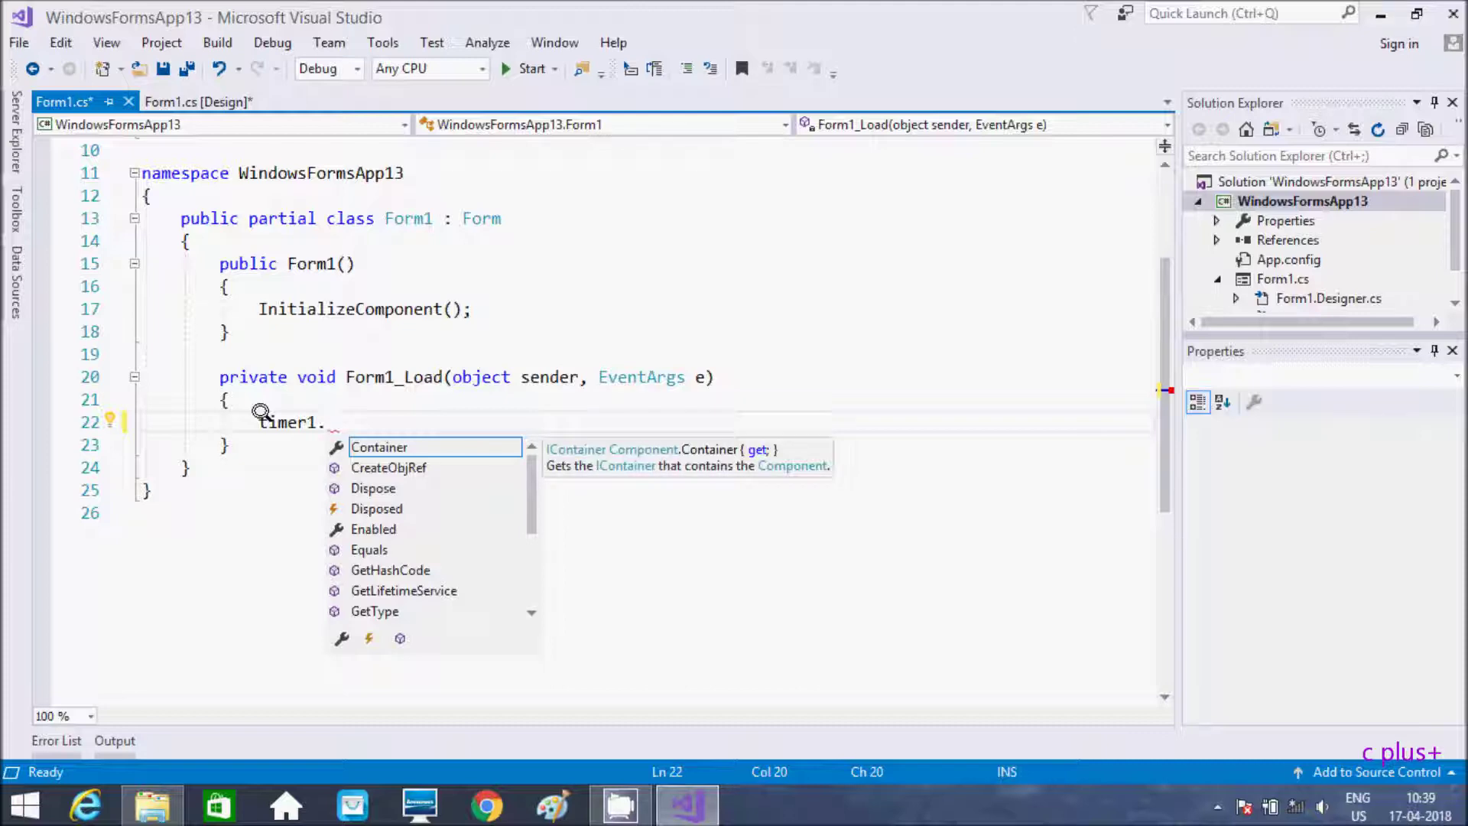
pyautogui.write('I')
pyautogui.press('Down')
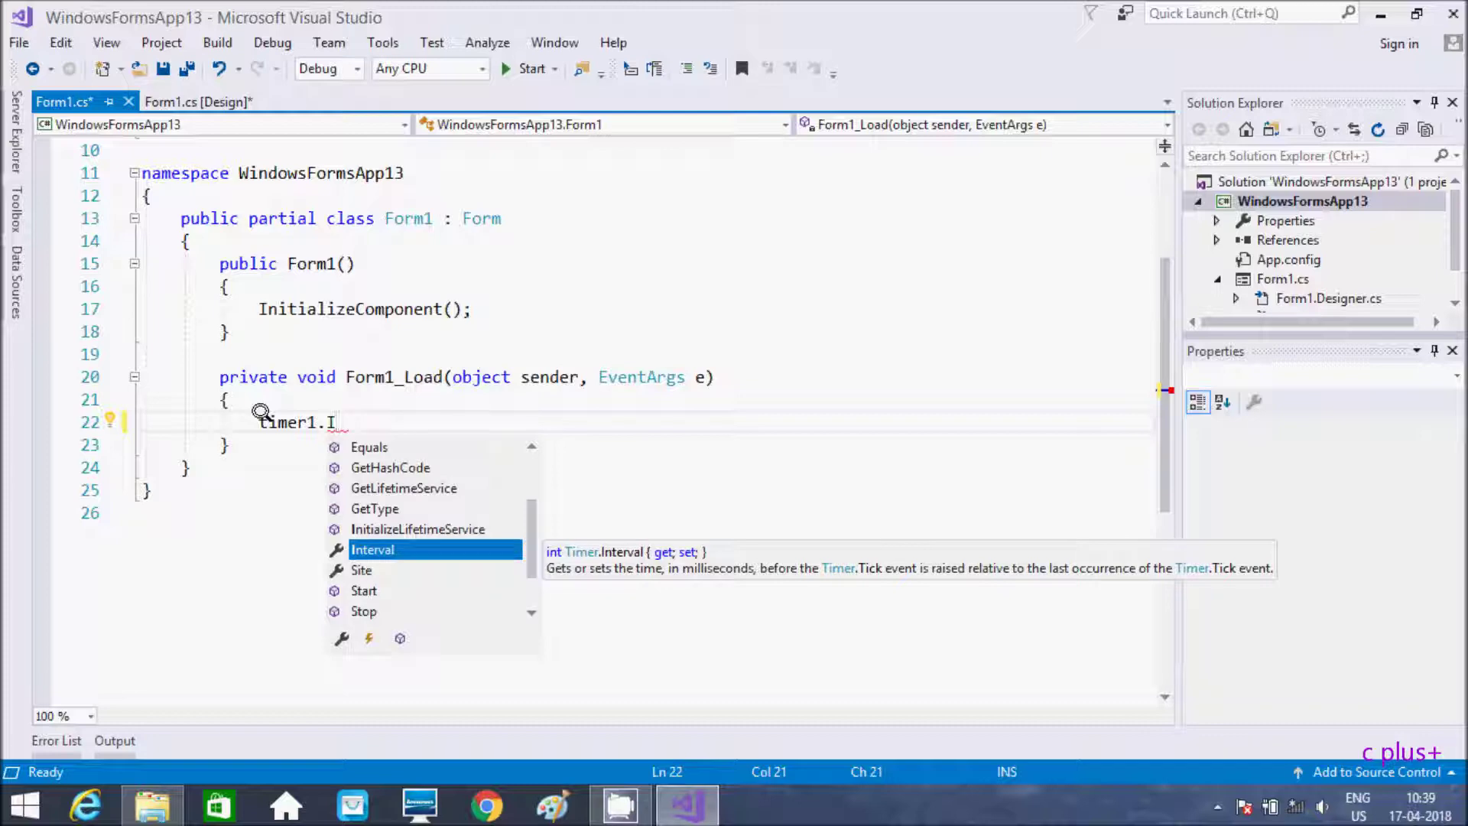
pyautogui.press('Tab')
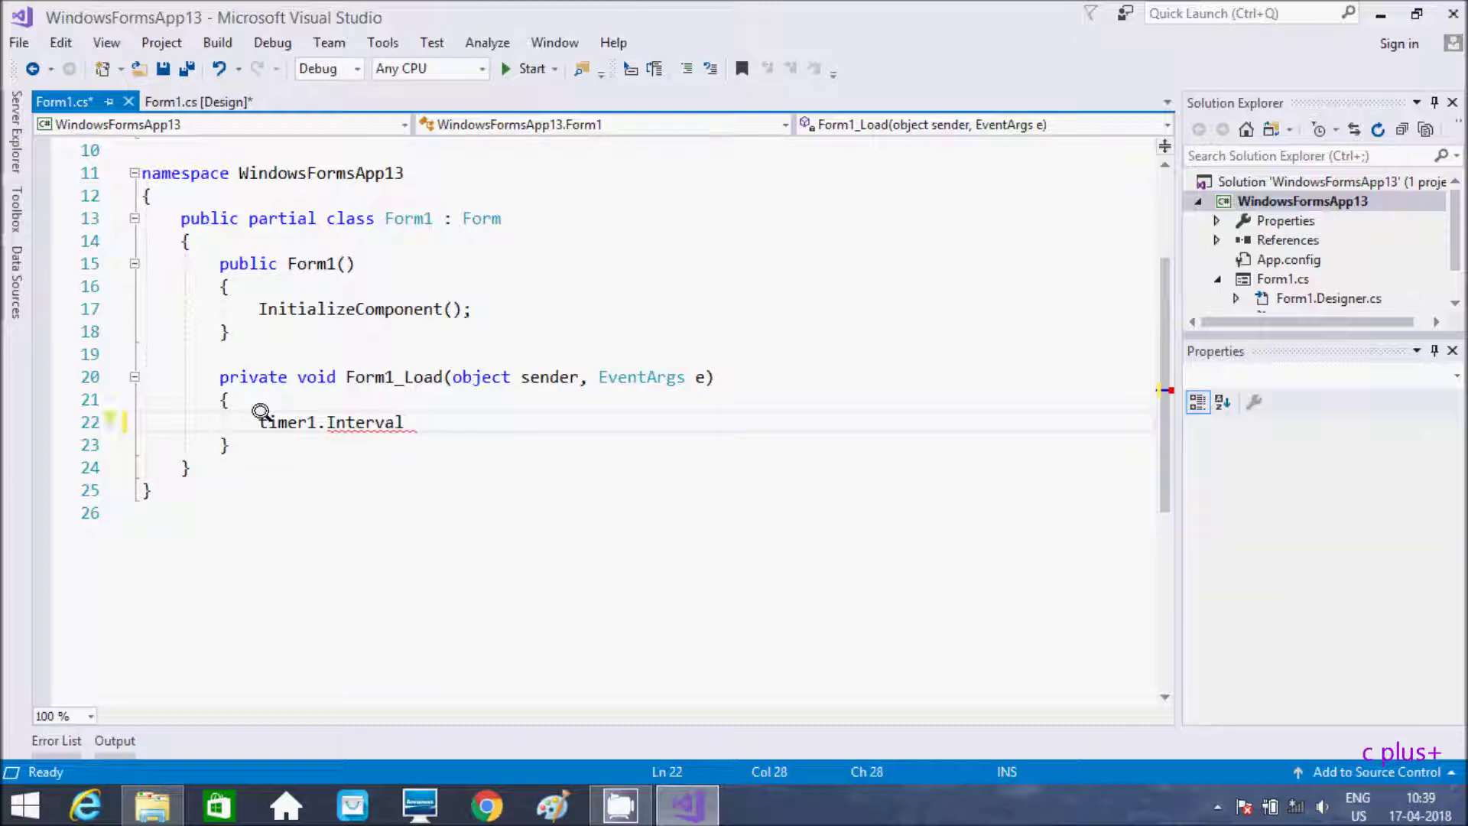
pyautogui.write('= 100')
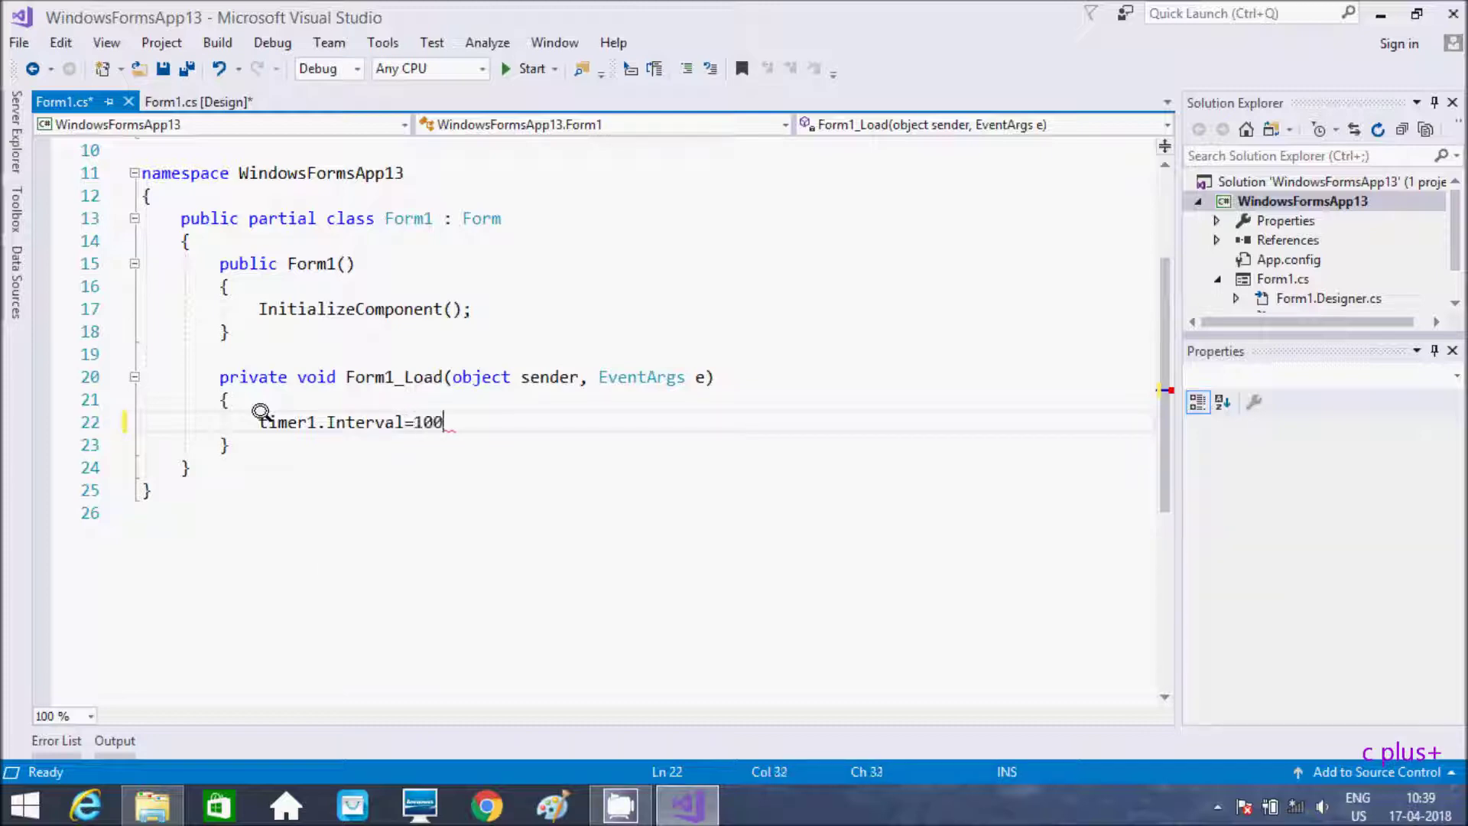
pyautogui.write('0;')
pyautogui.press('Return')
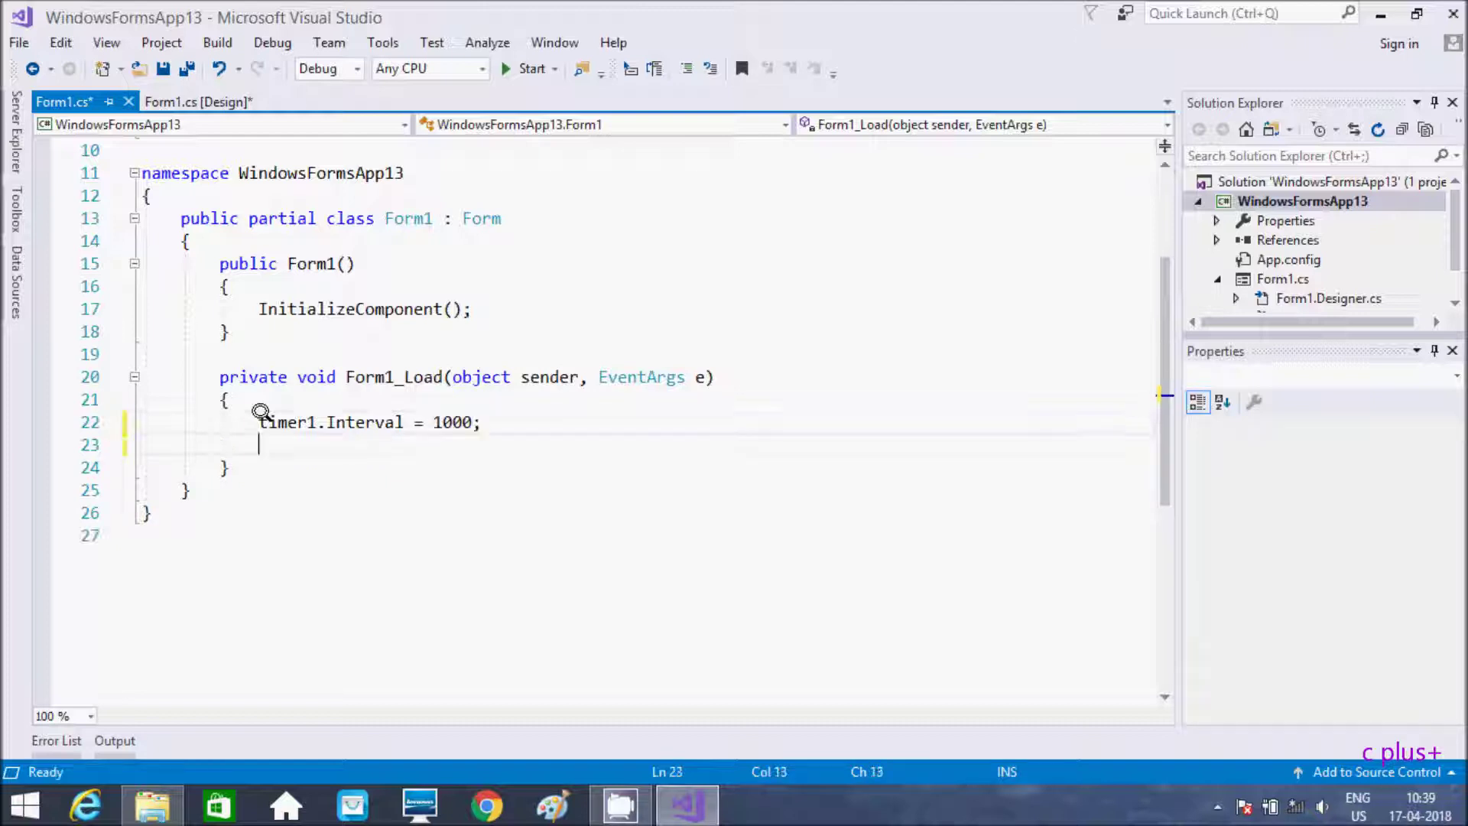
pyautogui.write('ti')
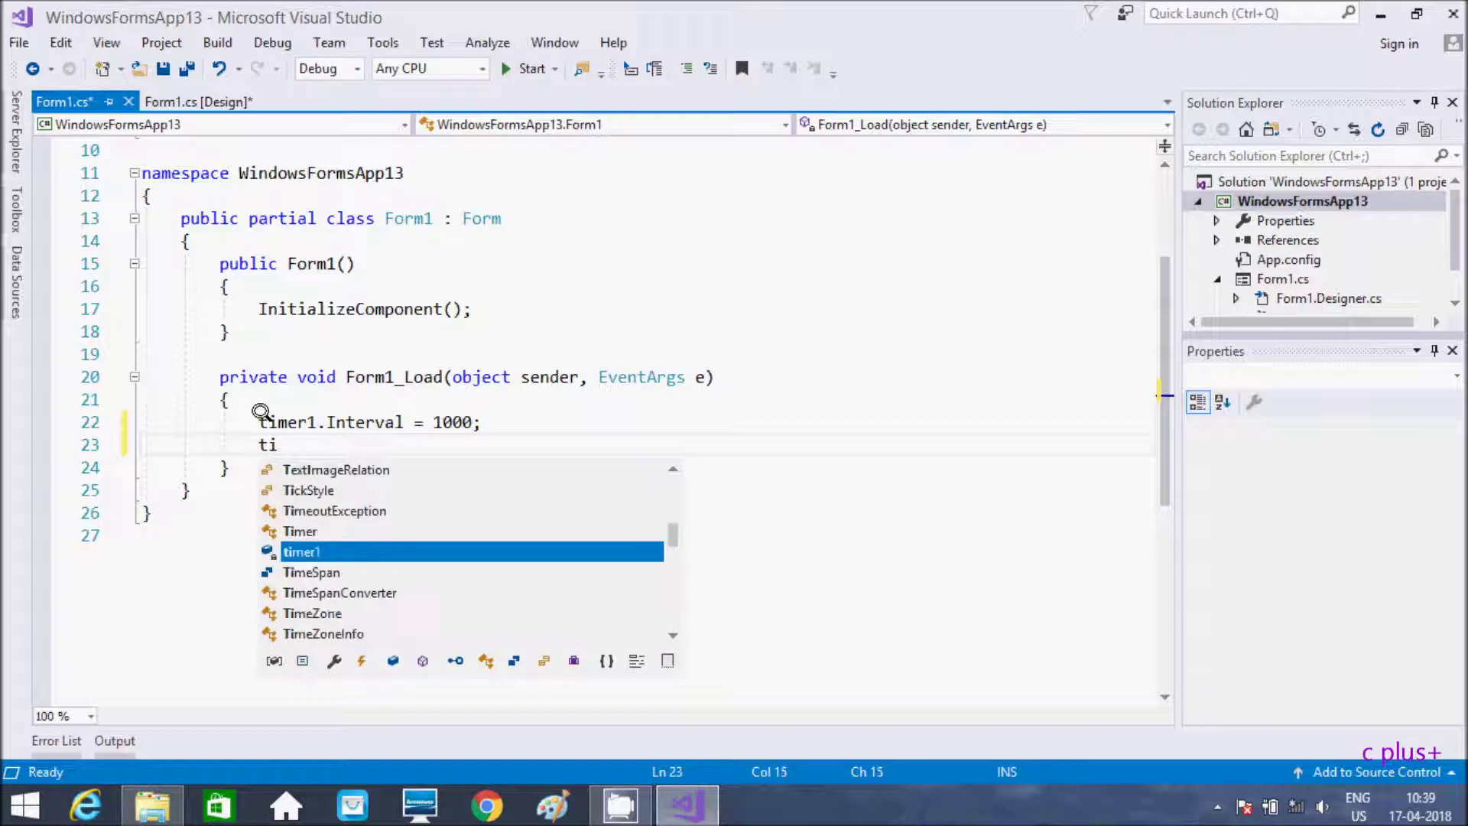
pyautogui.press('Tab')
pyautogui.write('.S')
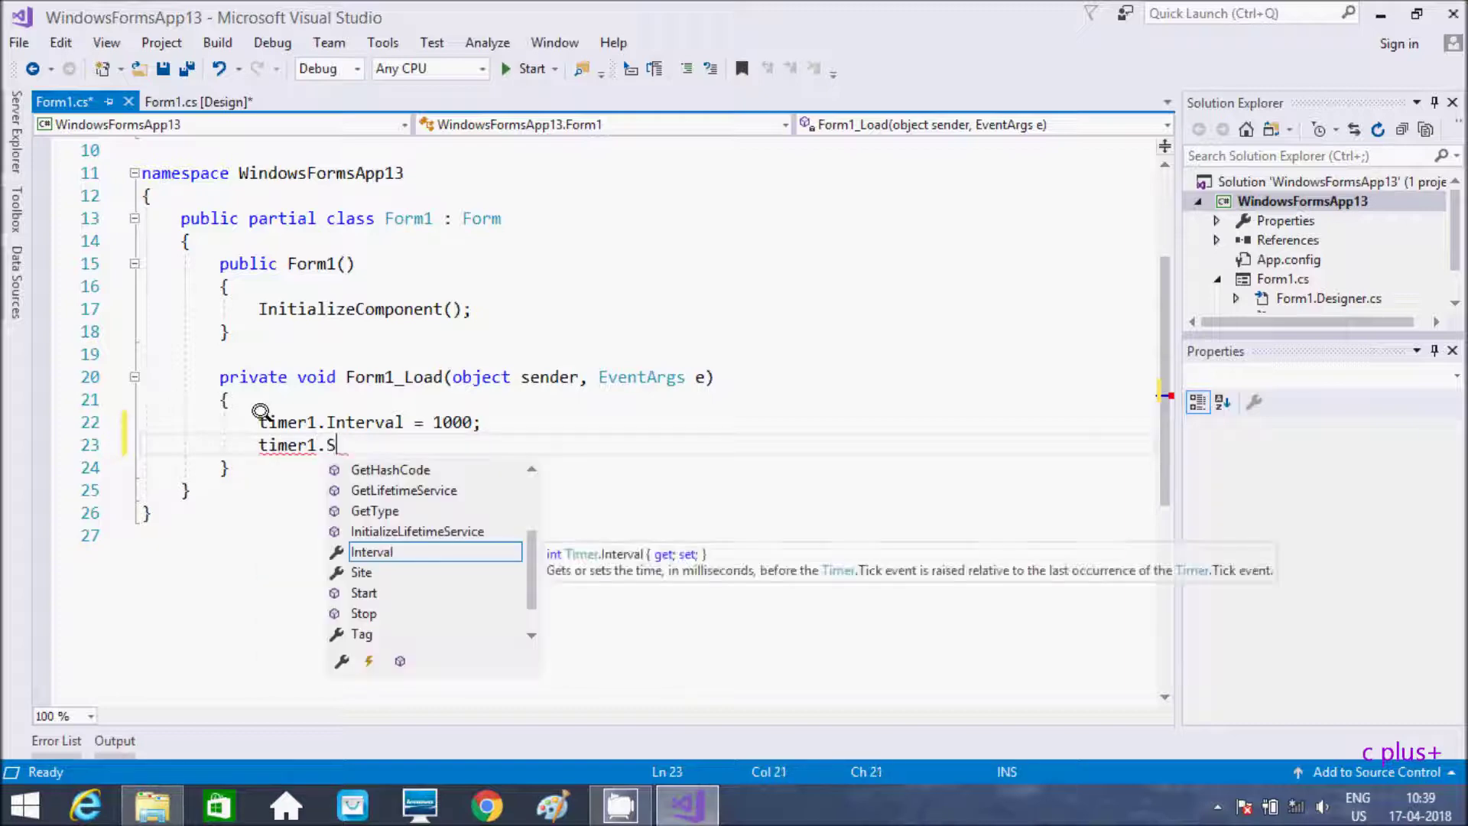
pyautogui.write('ta')
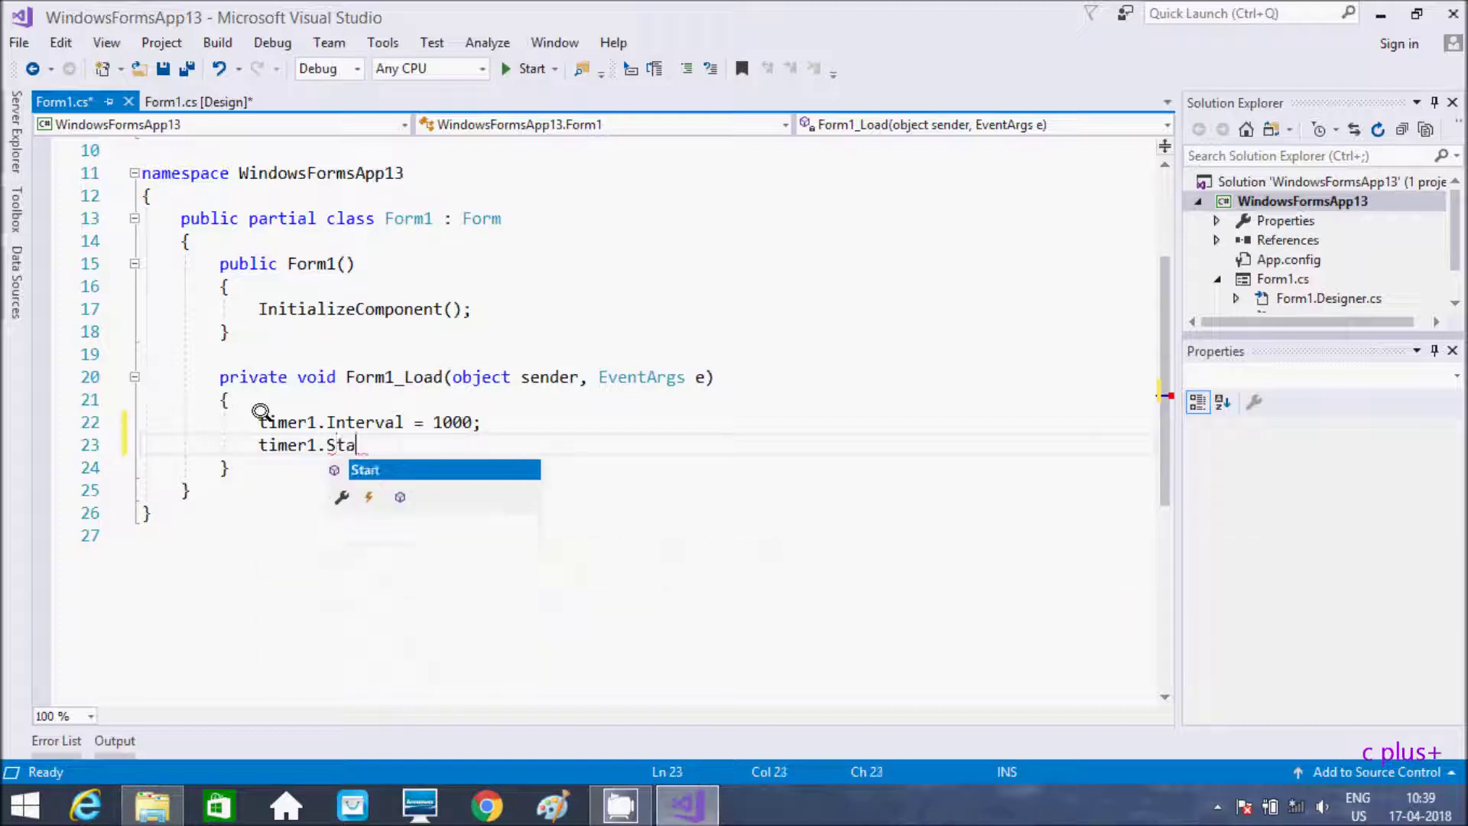
pyautogui.press('Tab')
pyautogui.write('()')
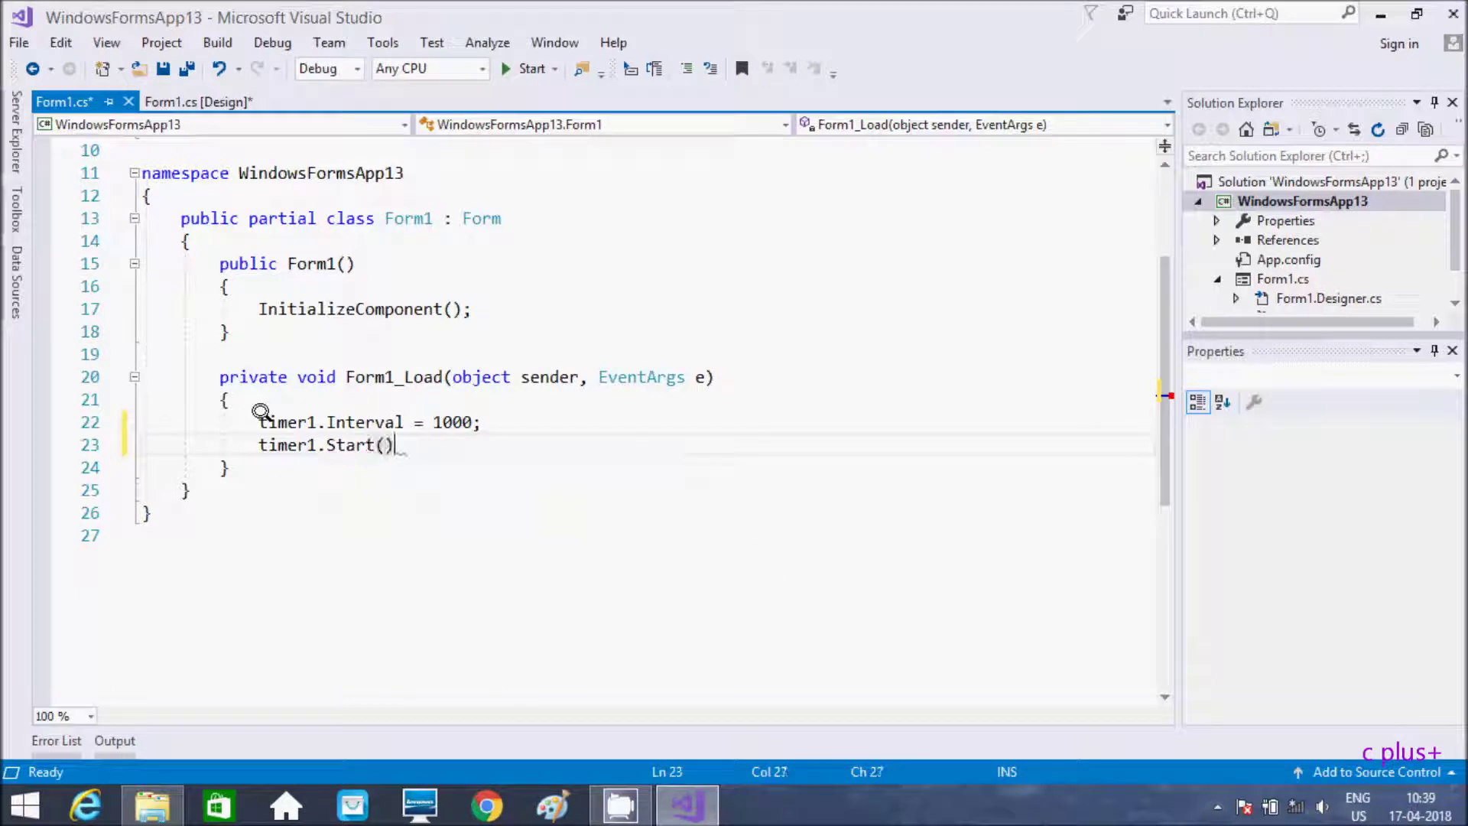
pyautogui.write(';')
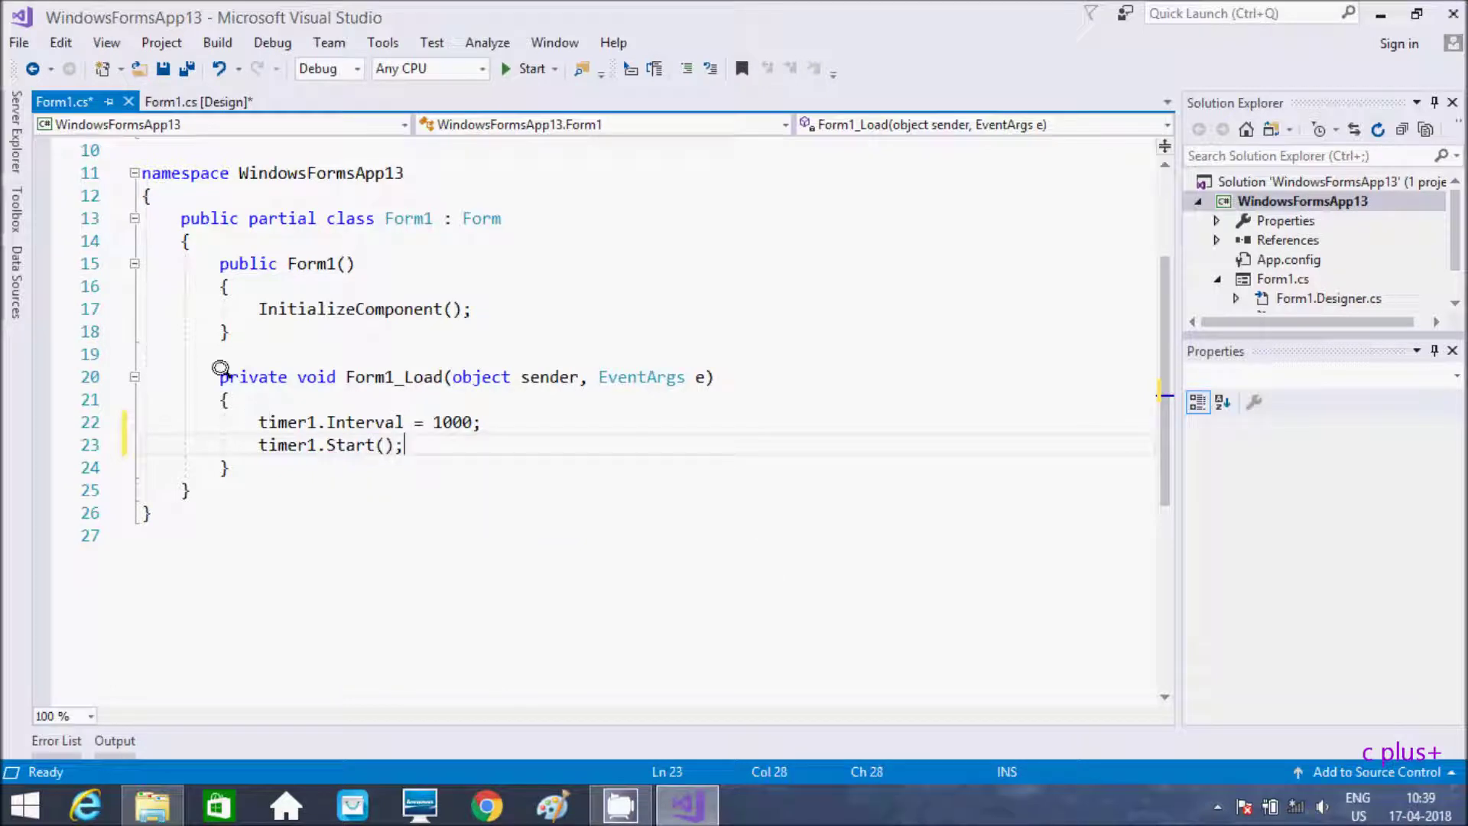
pyautogui.moveTo(217, 368); pyautogui.dragTo(242, 470)
pyautogui.click(242, 469)
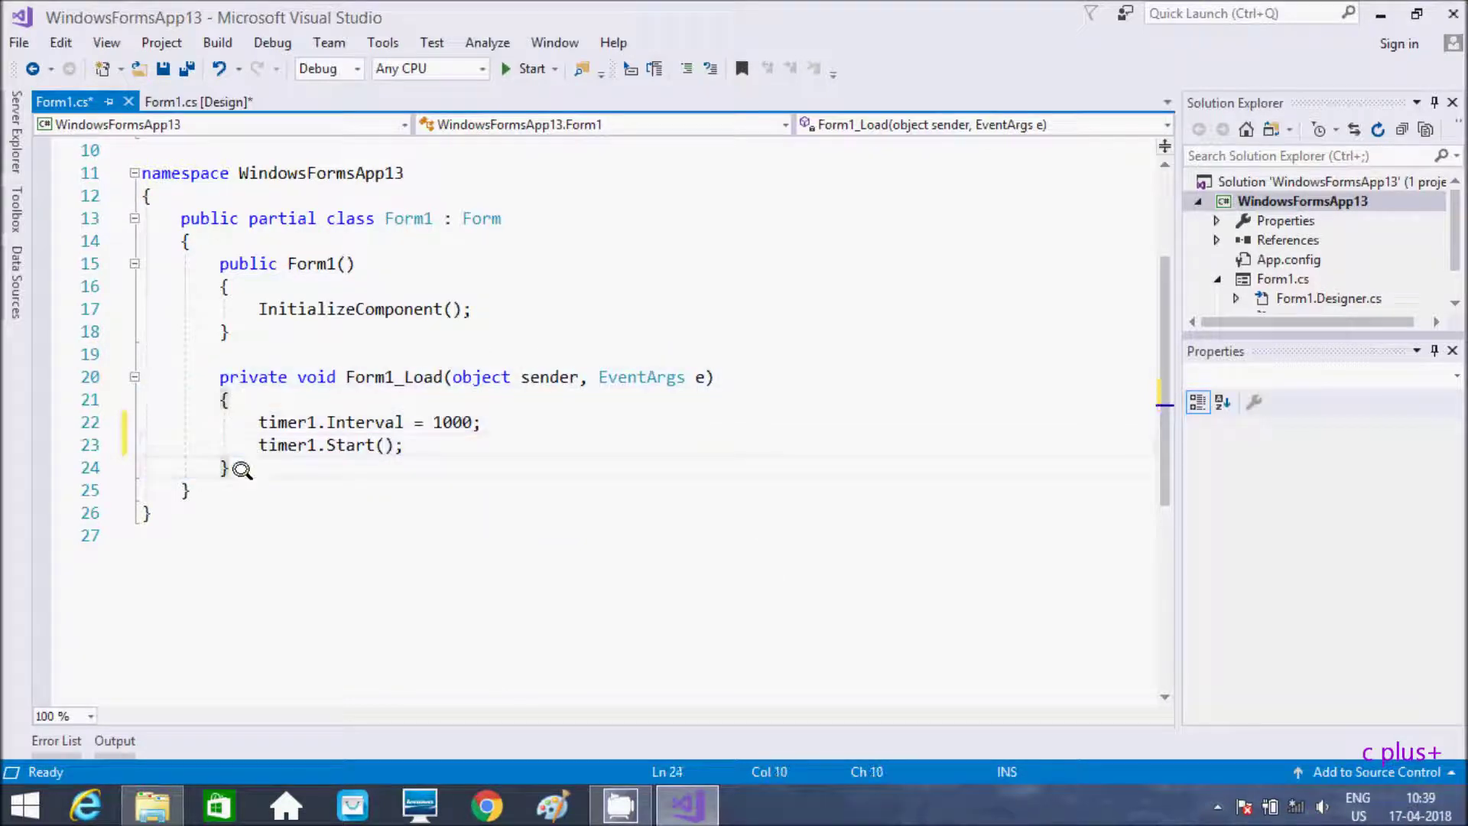
# Step: Generate the timer1_Tick event handler from timer1 in the designer's component tray
pyautogui.click(172, 103)
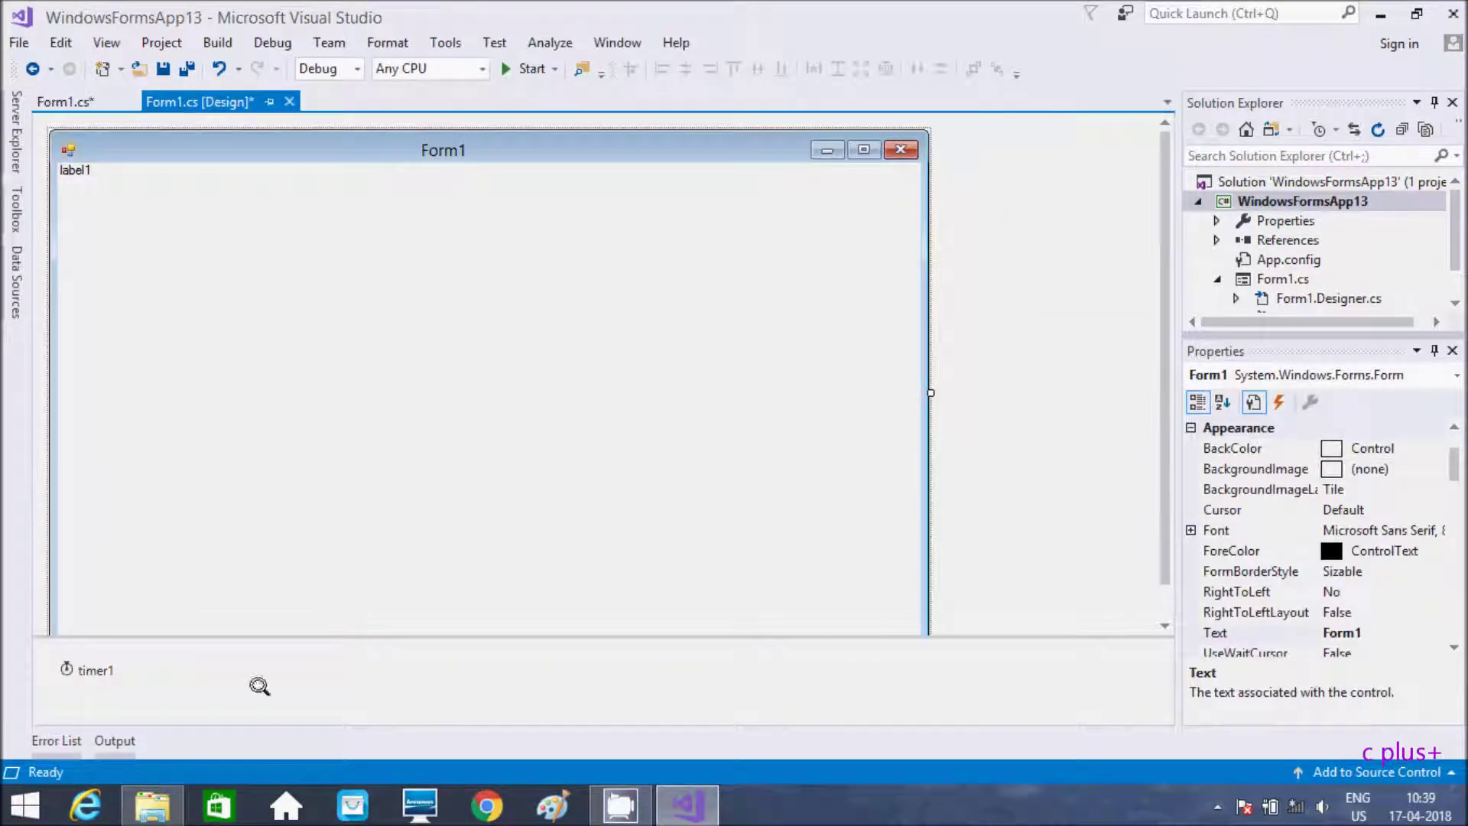
pyautogui.click(93, 668)
pyautogui.doubleClick(93, 668)
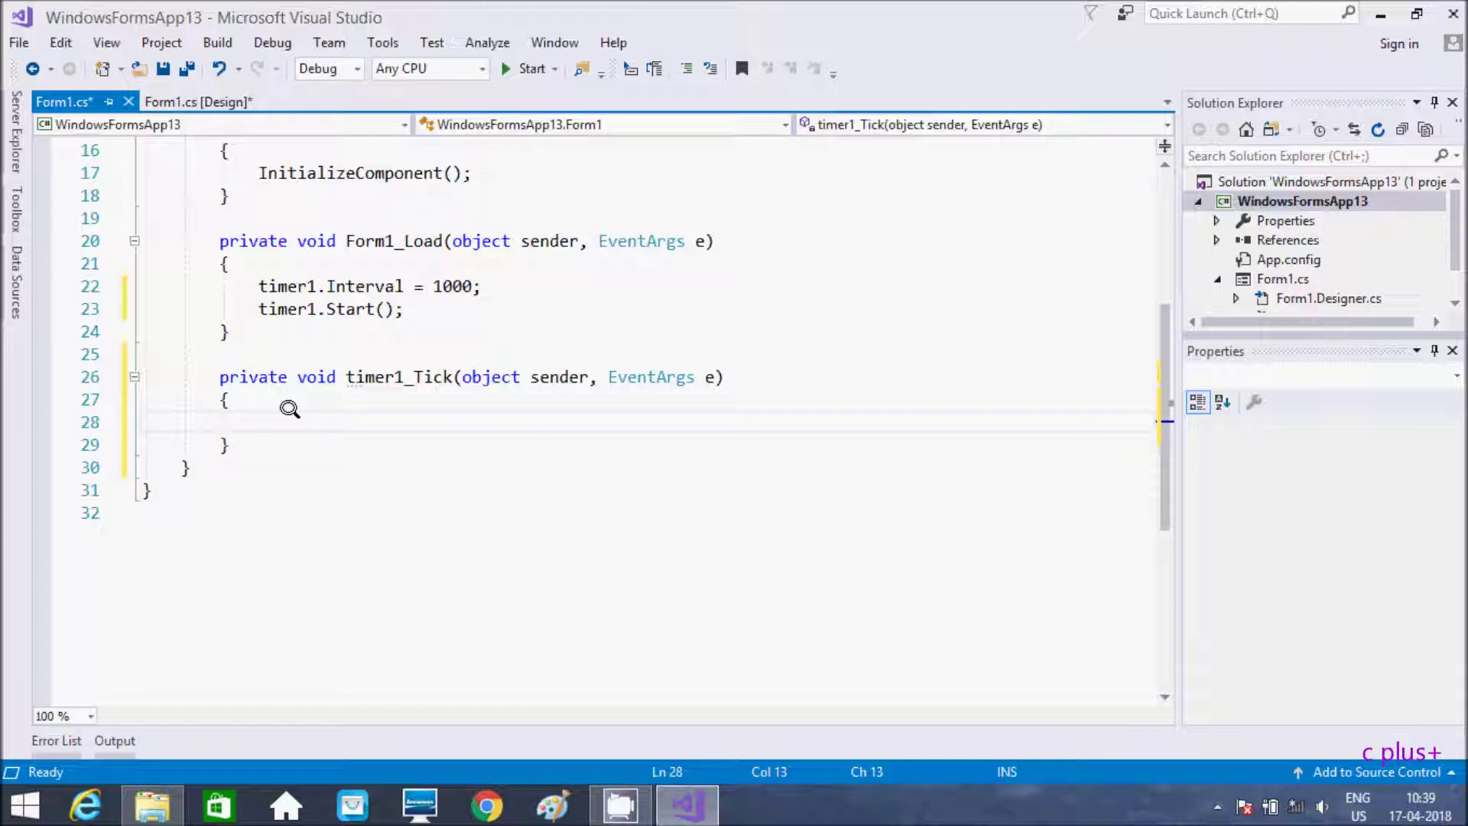
pyautogui.write('Rand')
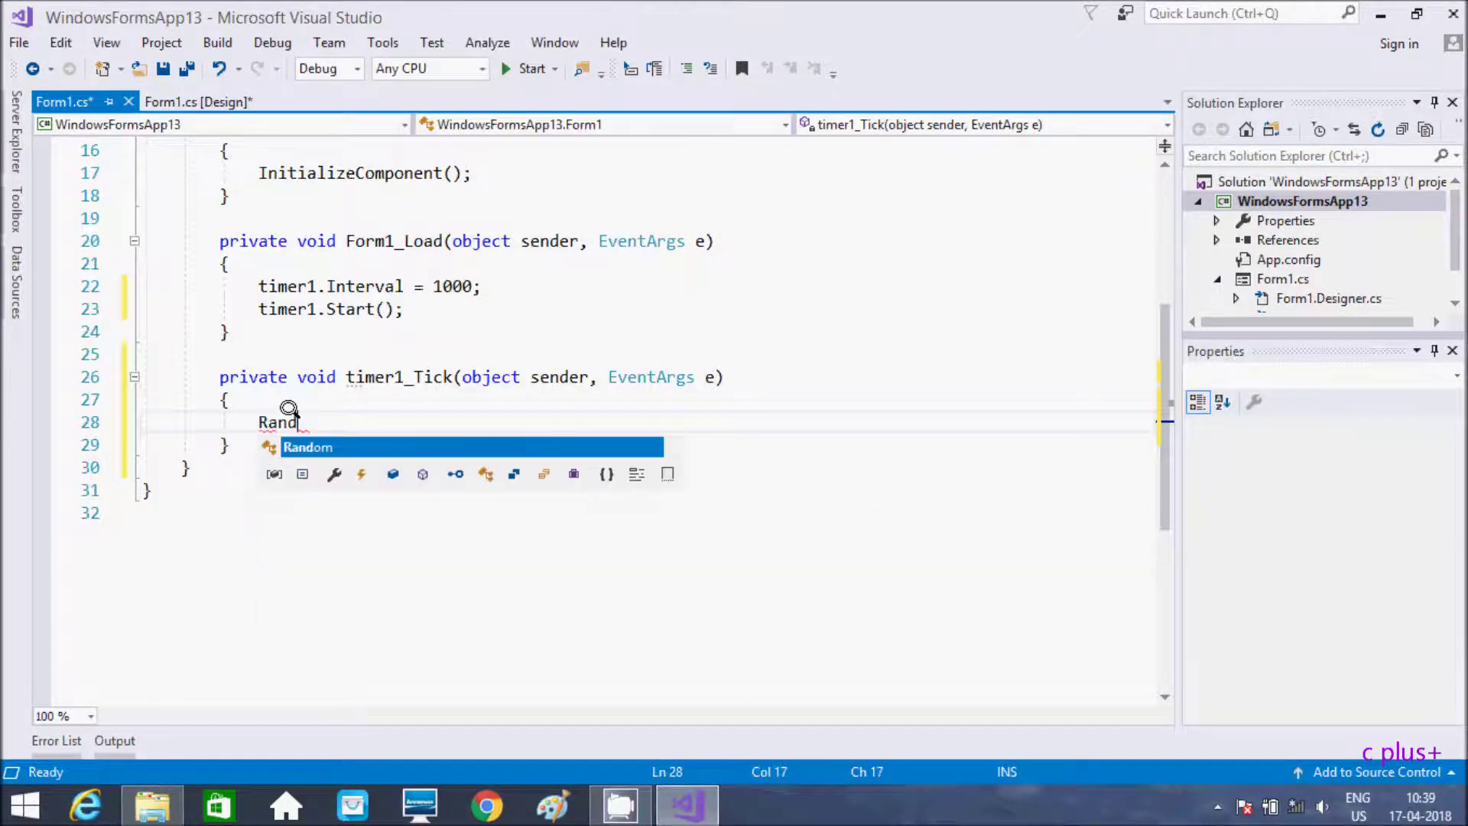
pyautogui.write('om r')
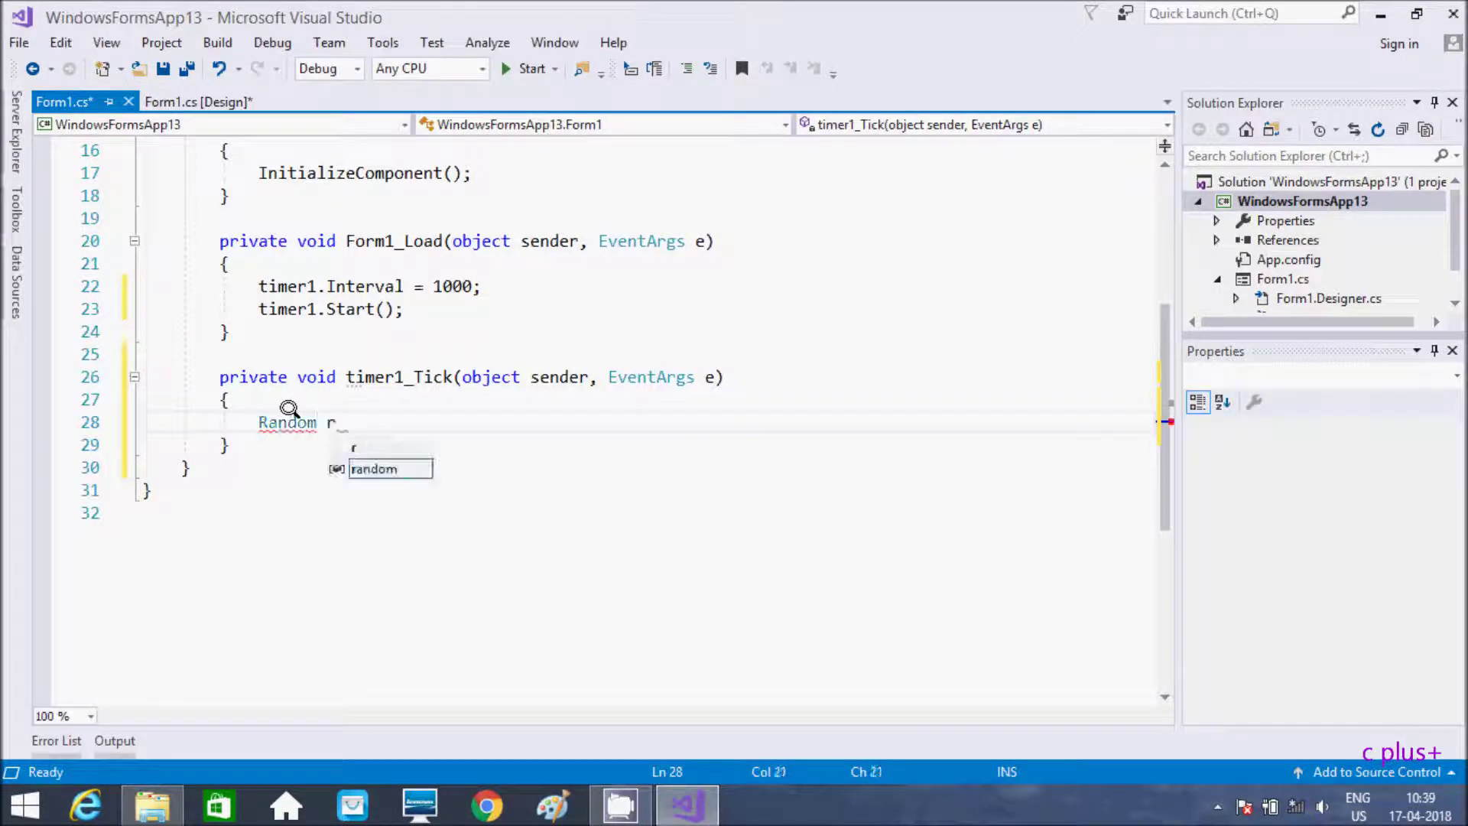
pyautogui.write('n ')
pyautogui.write('= new')
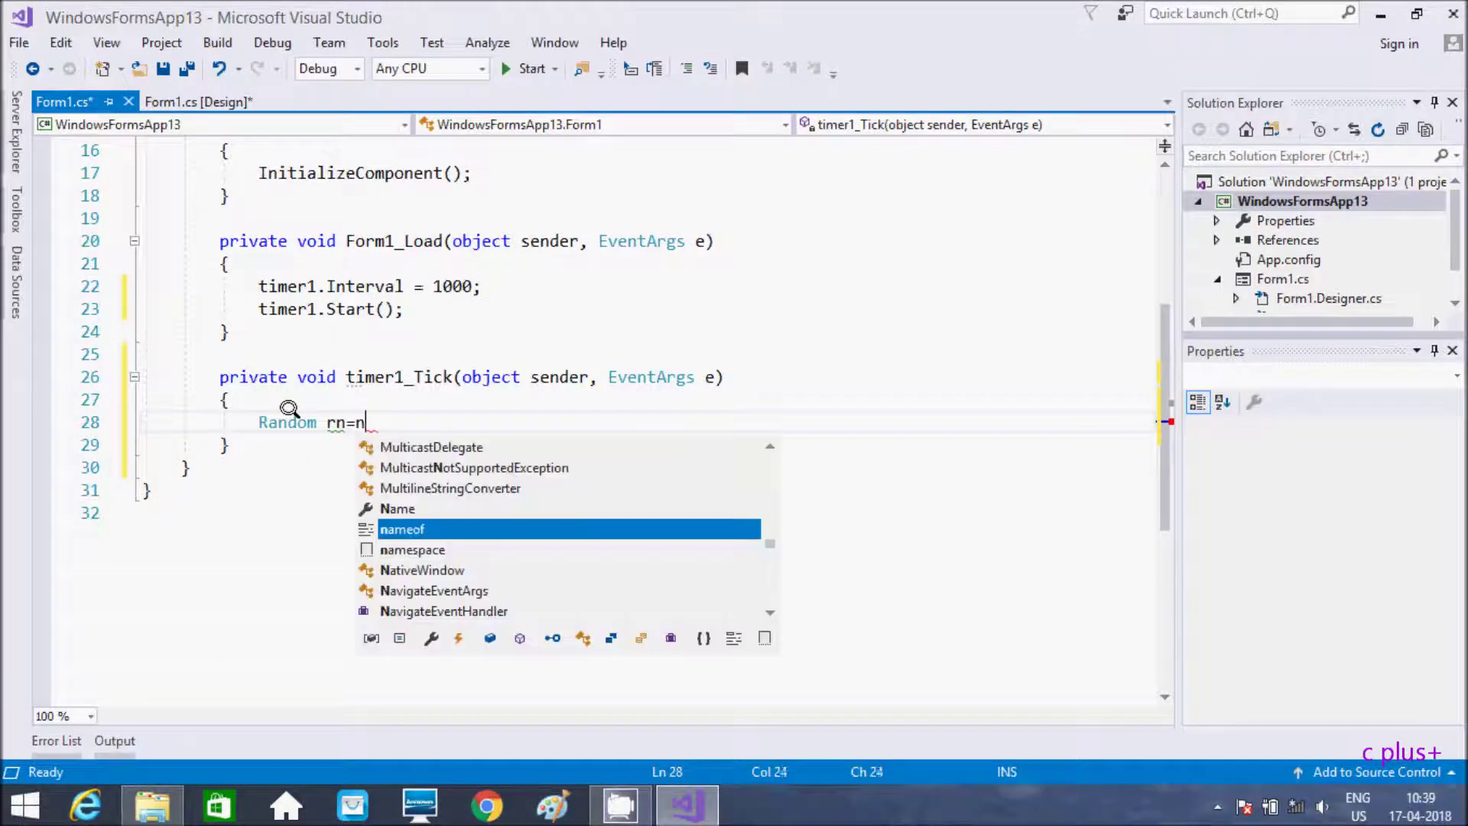
pyautogui.write(' Random')
pyautogui.moveTo(286, 422)
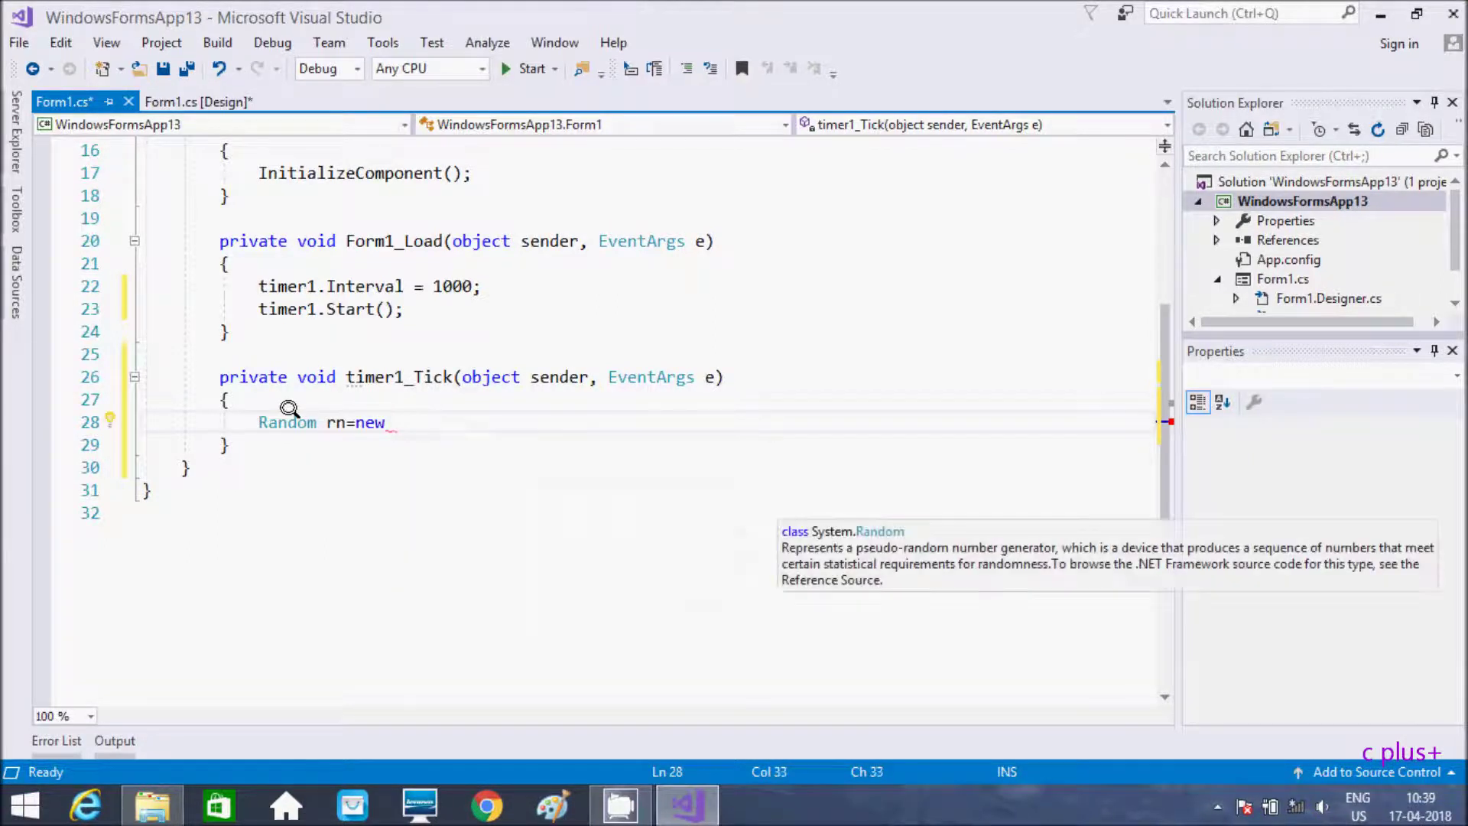
pyautogui.write('();')
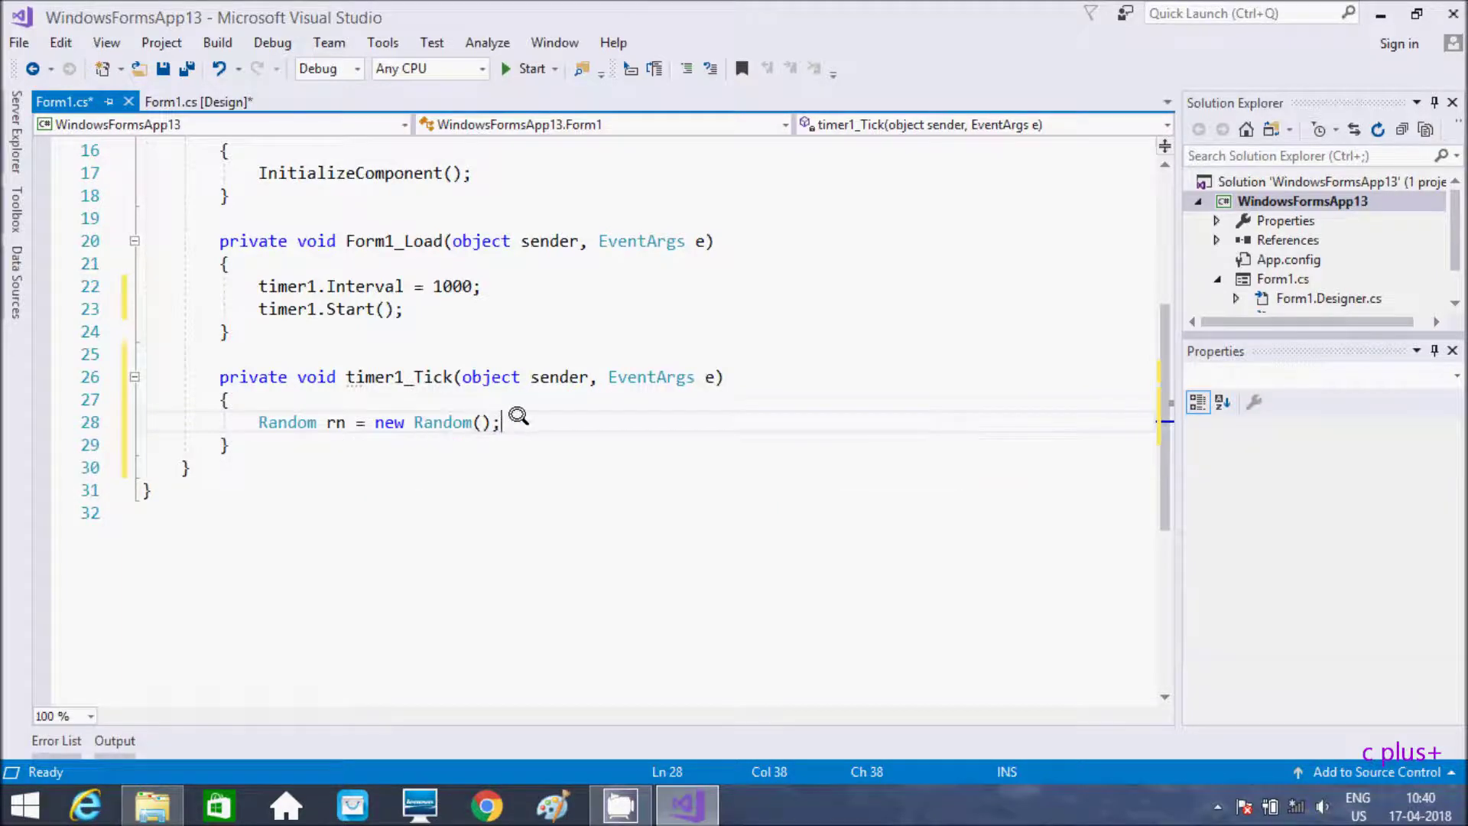
# Step: Declare int R, G, B; and assign R, B and G each rn.Next(0, 255)
pyautogui.press('Return')
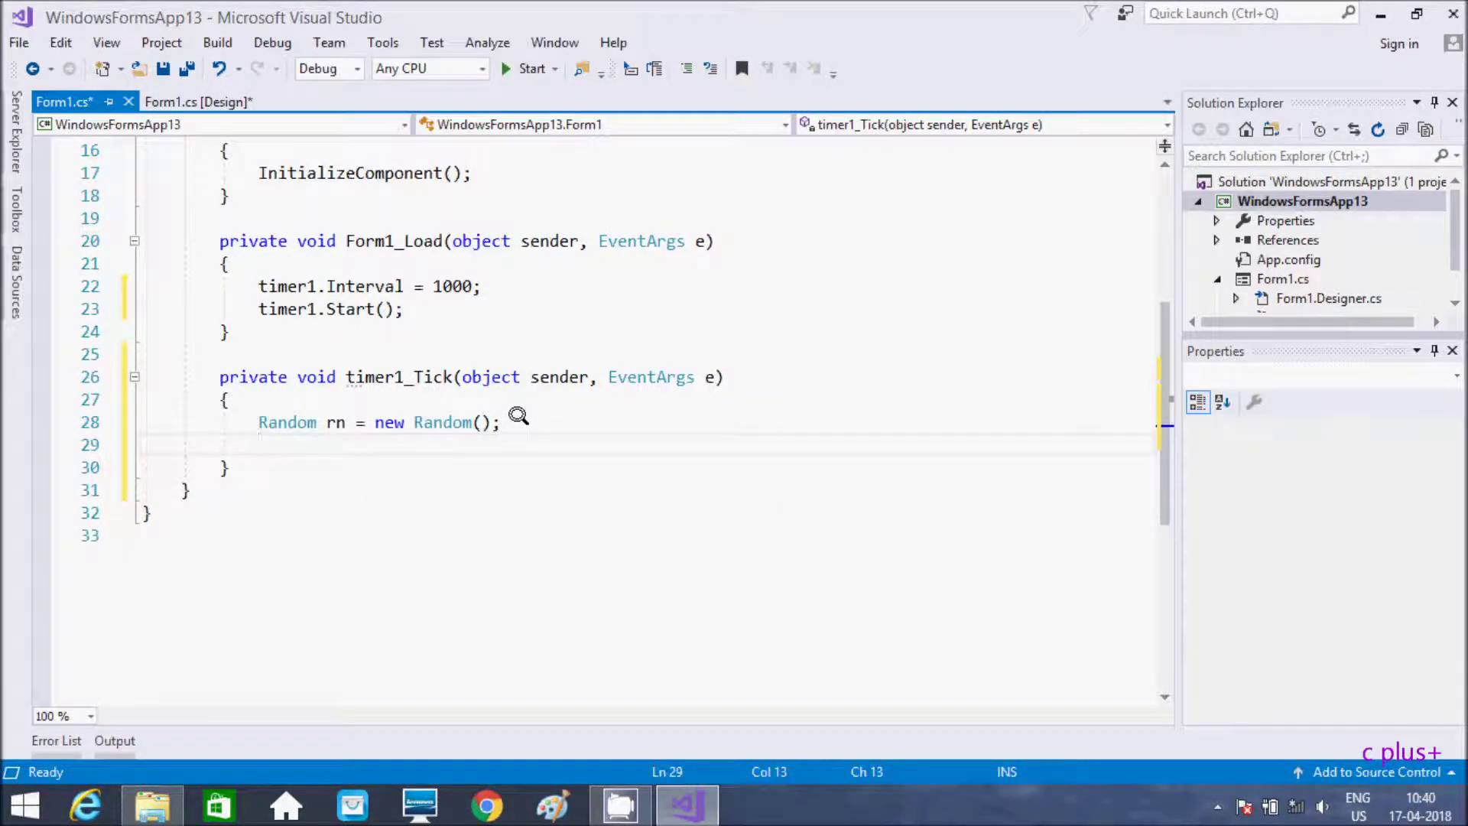
pyautogui.write('int ')
pyautogui.write('R, ')
pyautogui.write('G, B')
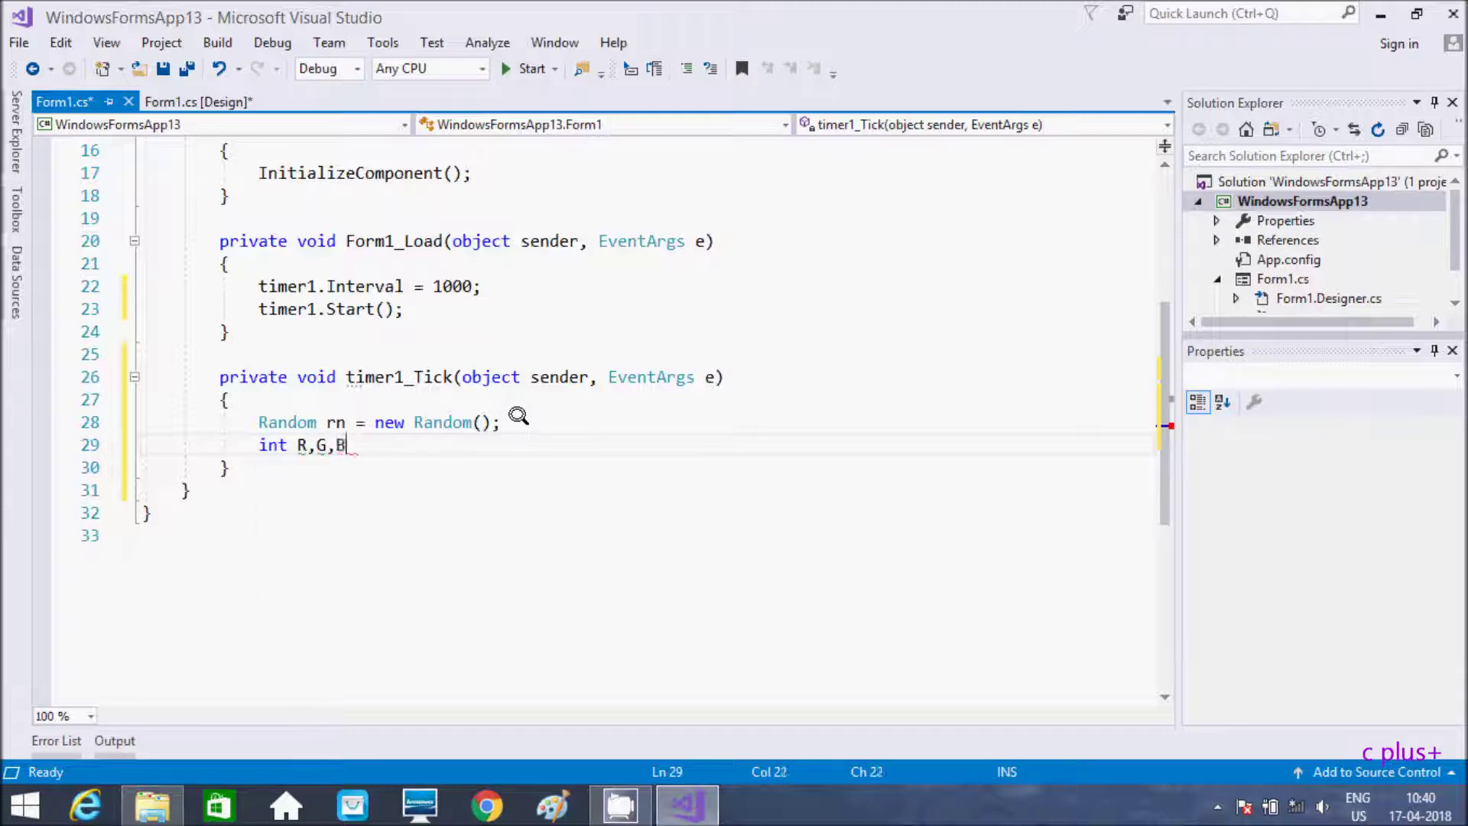
pyautogui.write(';')
pyautogui.press('Return')
pyautogui.write('r')
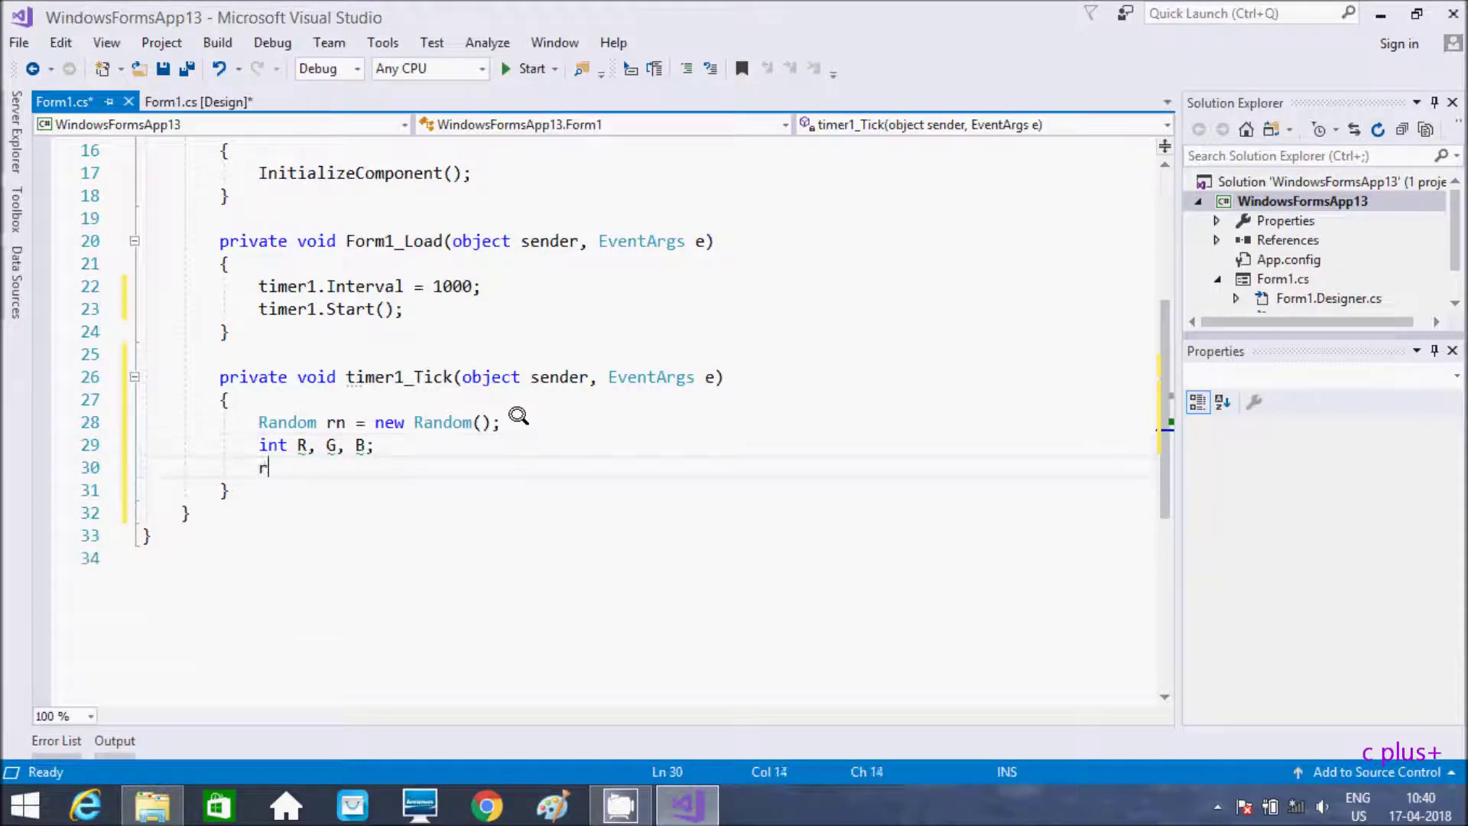
pyautogui.write('R')
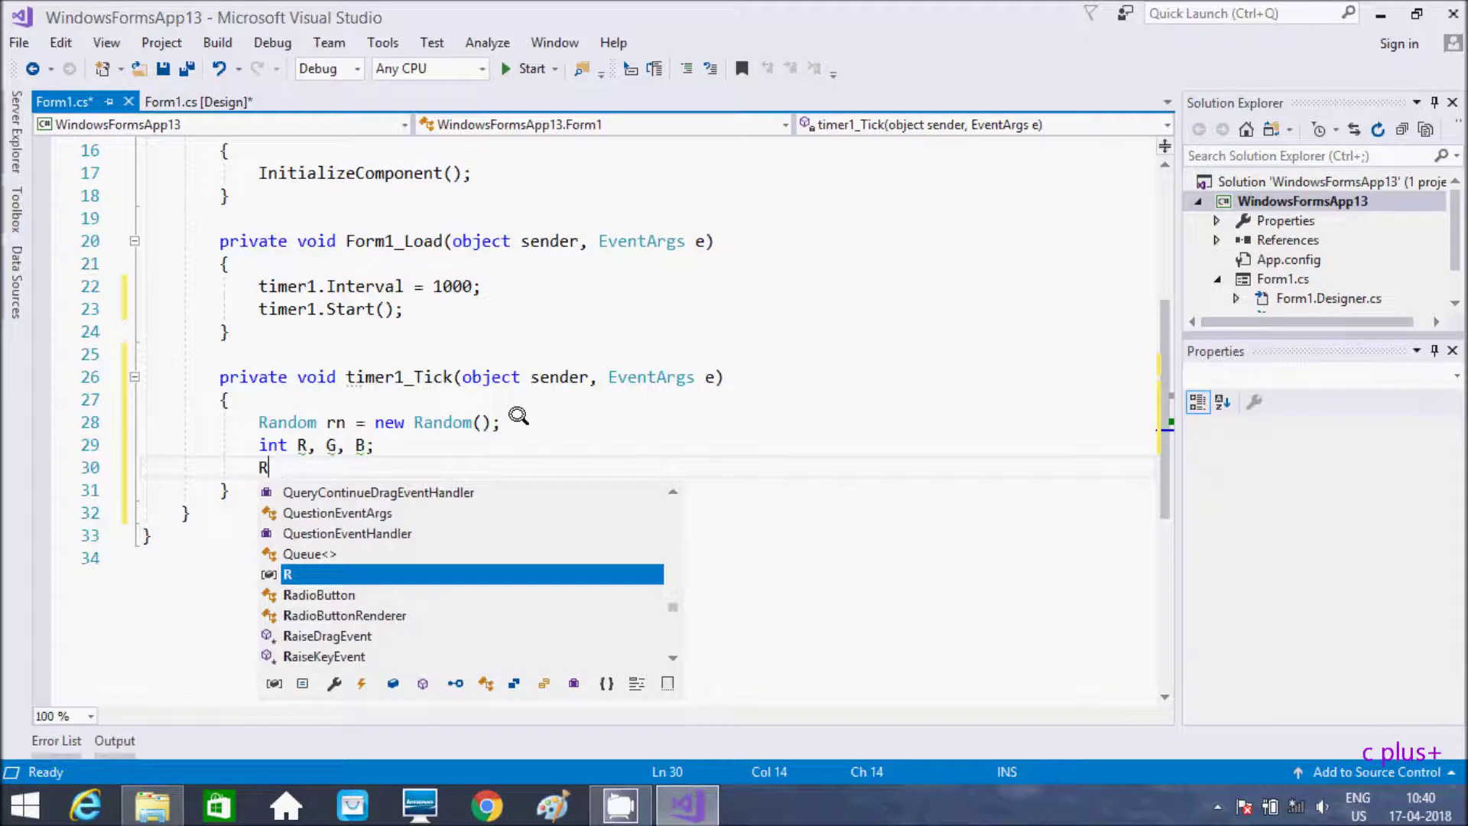
pyautogui.write('=r')
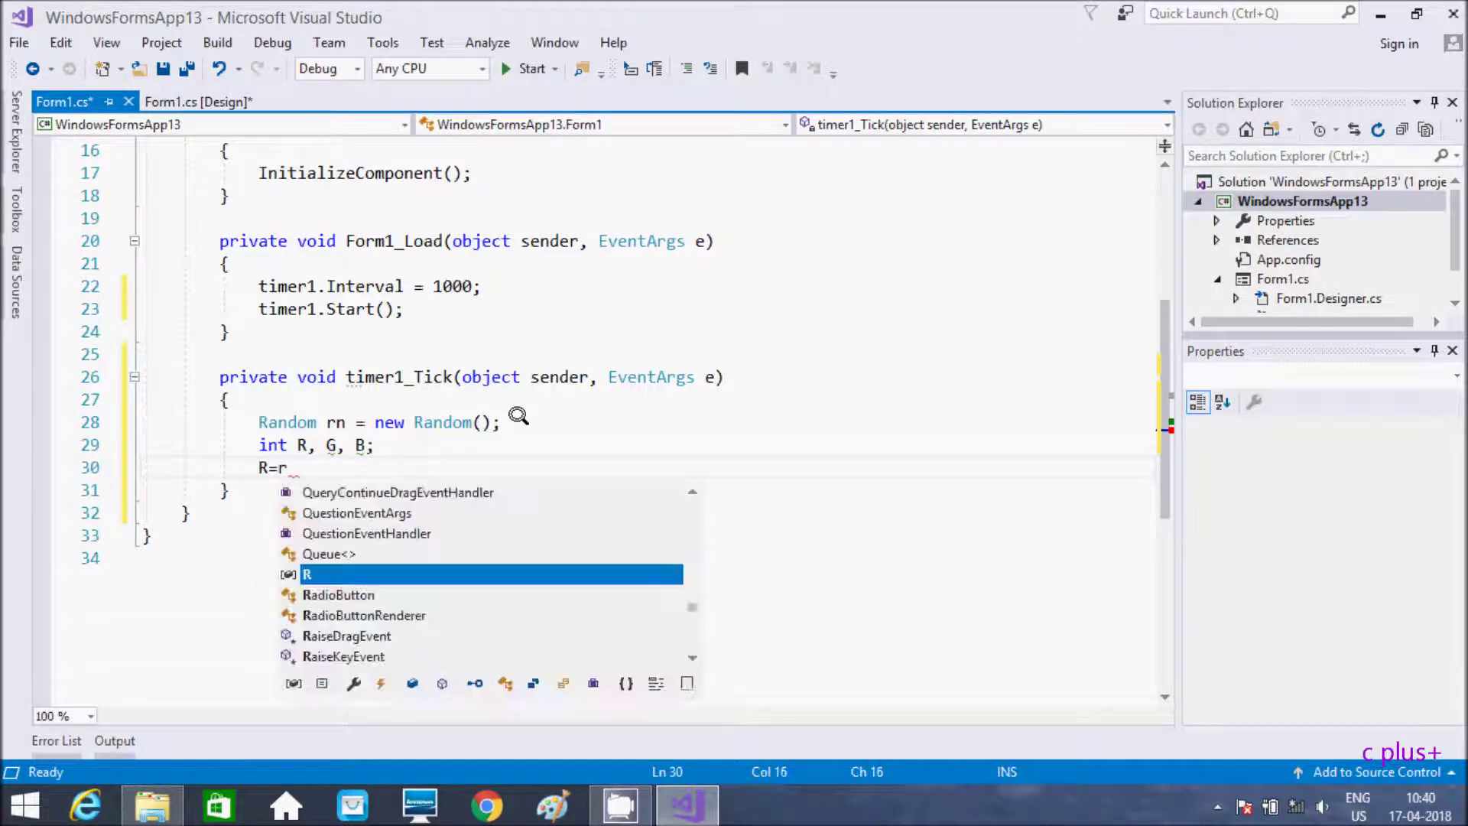
pyautogui.write('n.')
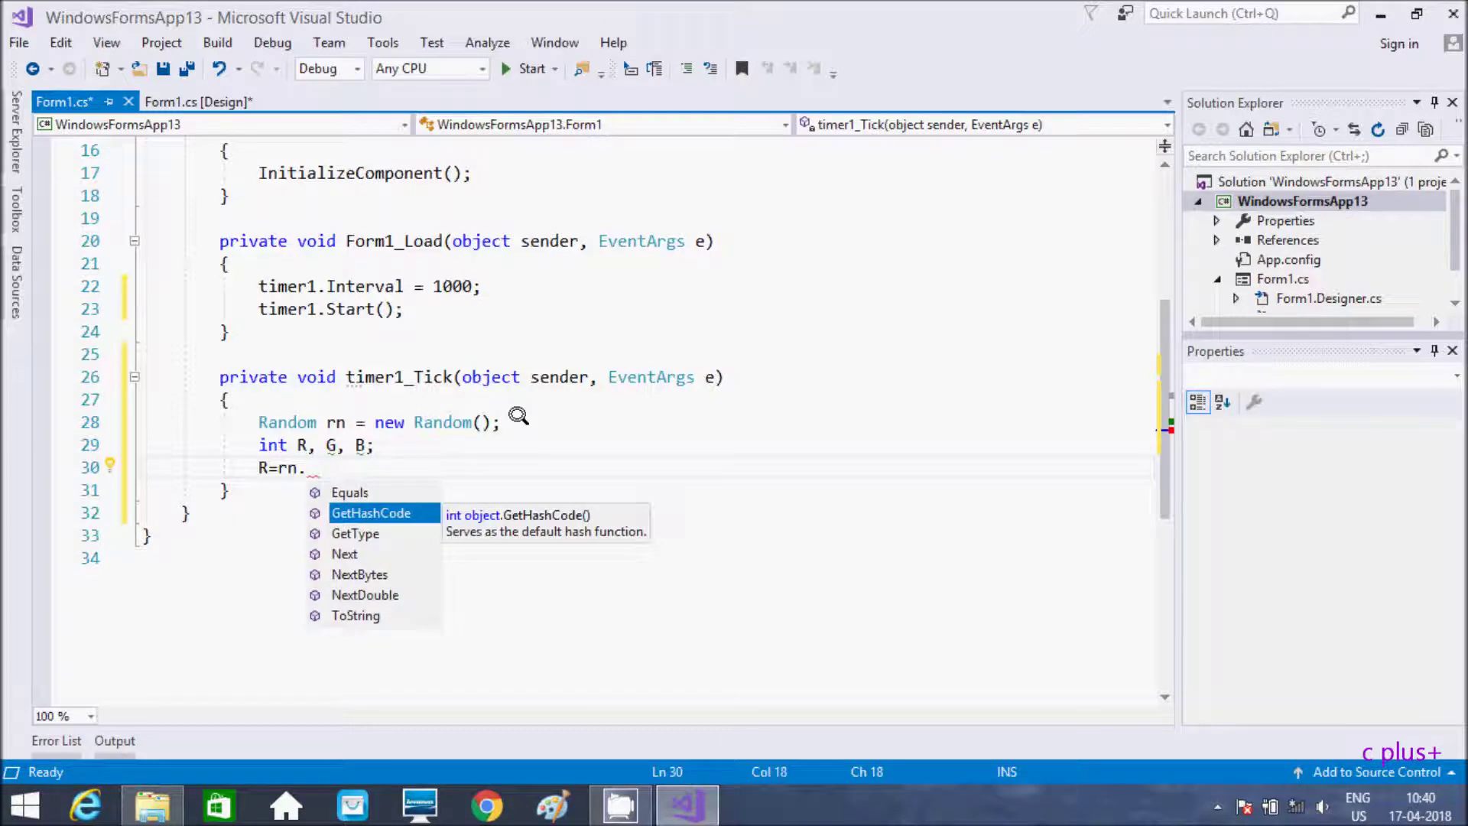
pyautogui.write('N')
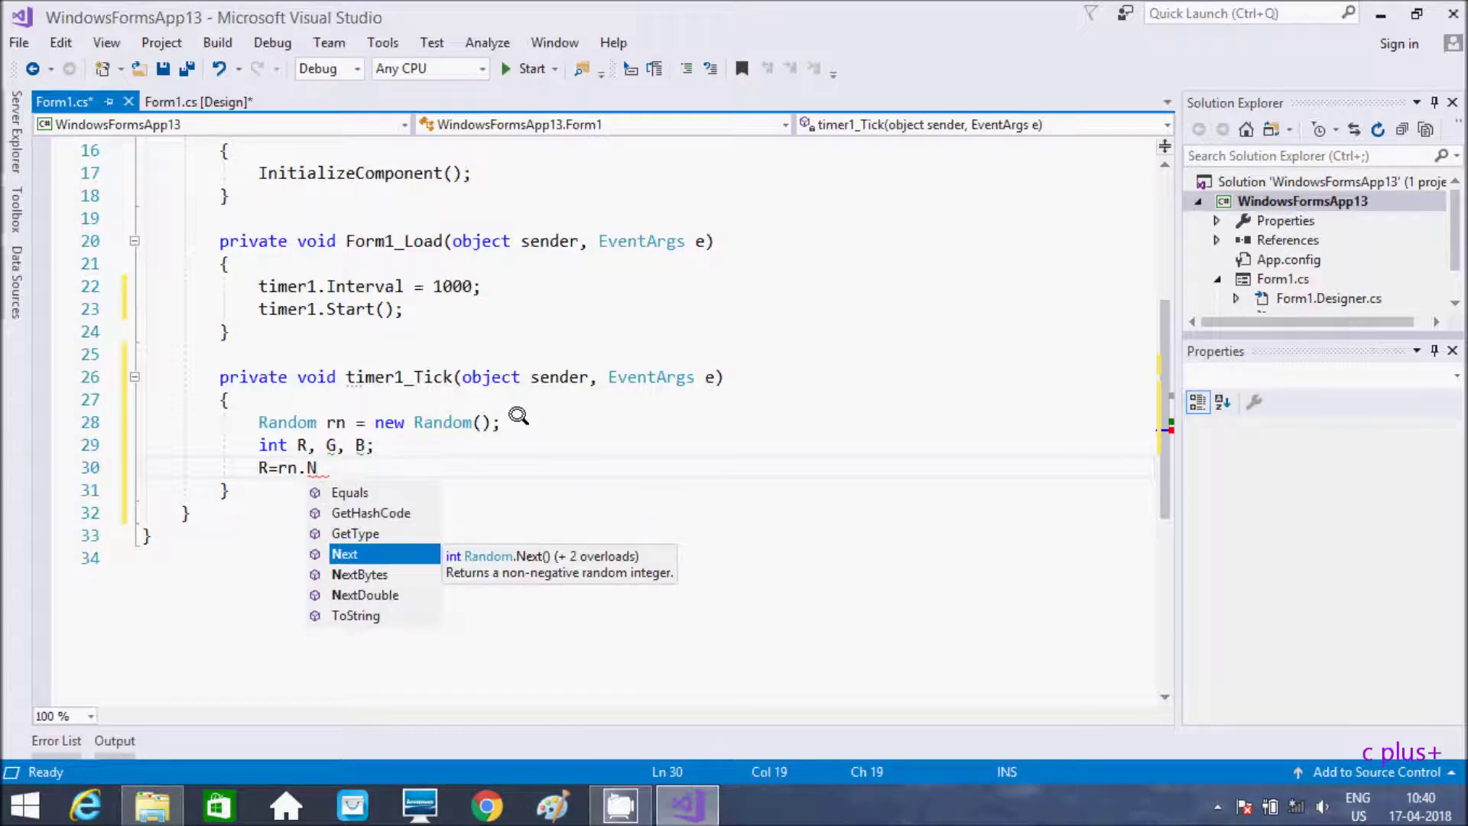
pyautogui.press('Tab')
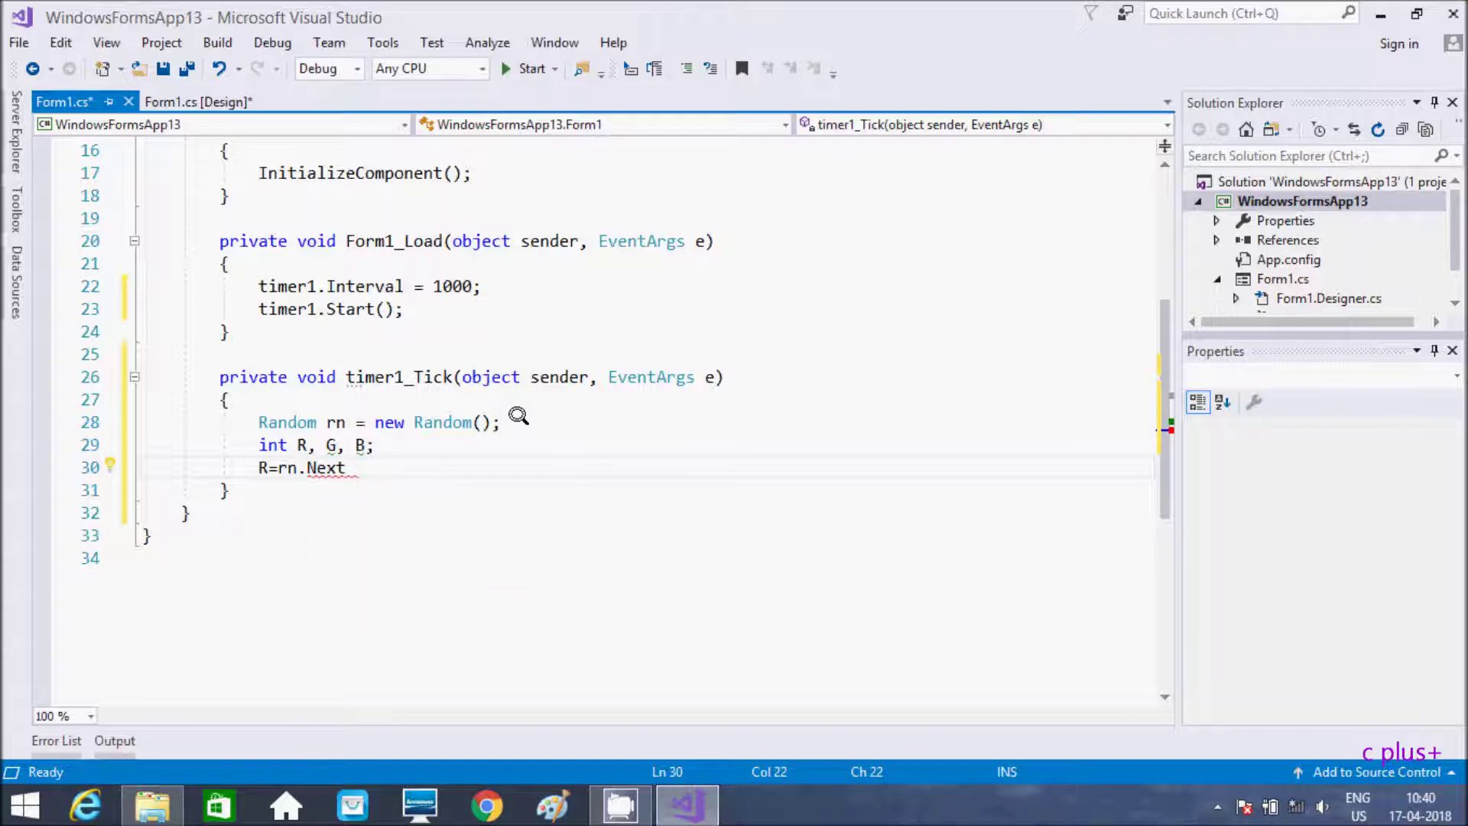
pyautogui.write('()')
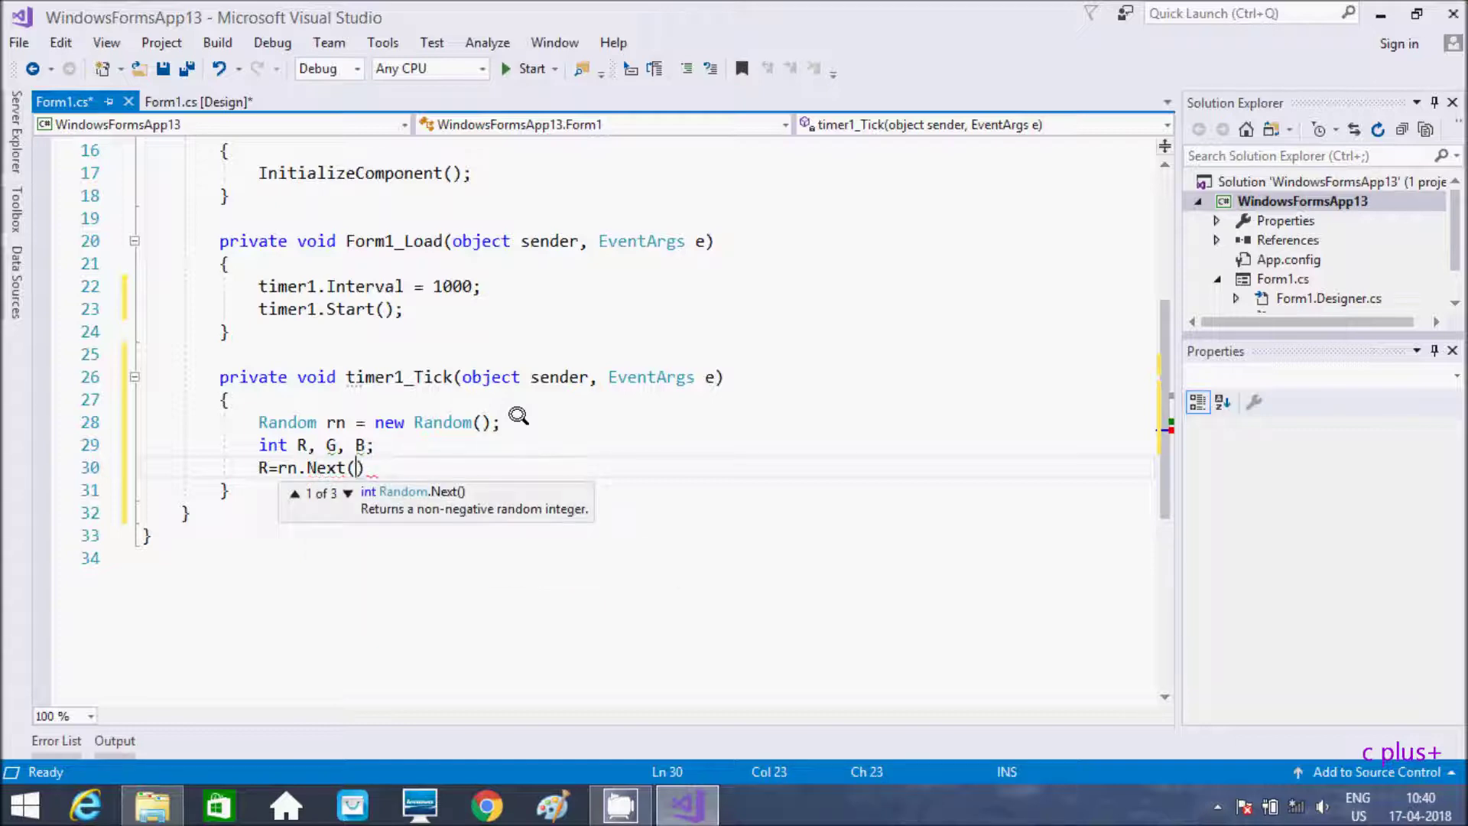
pyautogui.write('0,')
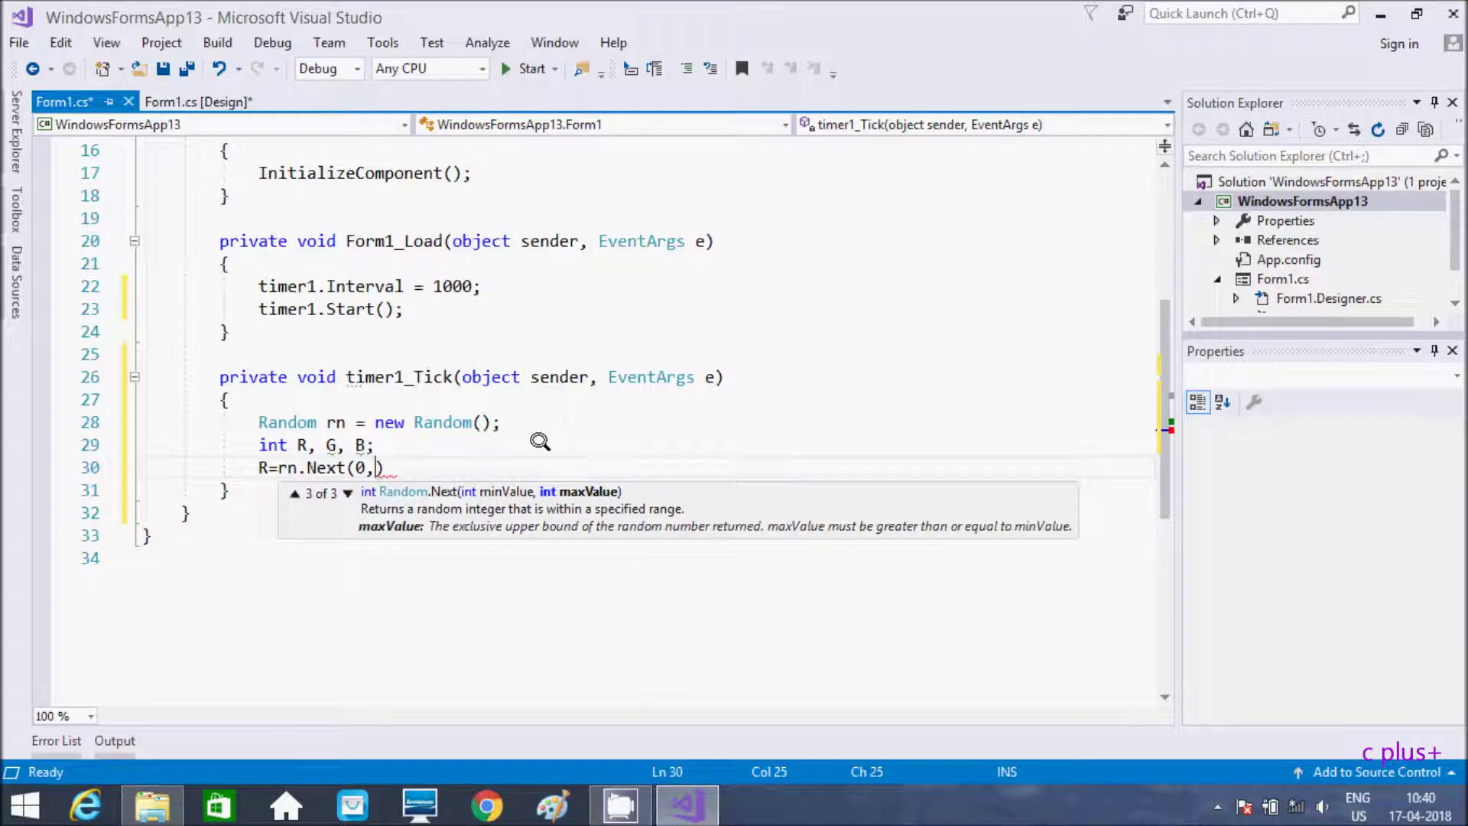
pyautogui.write('255);')
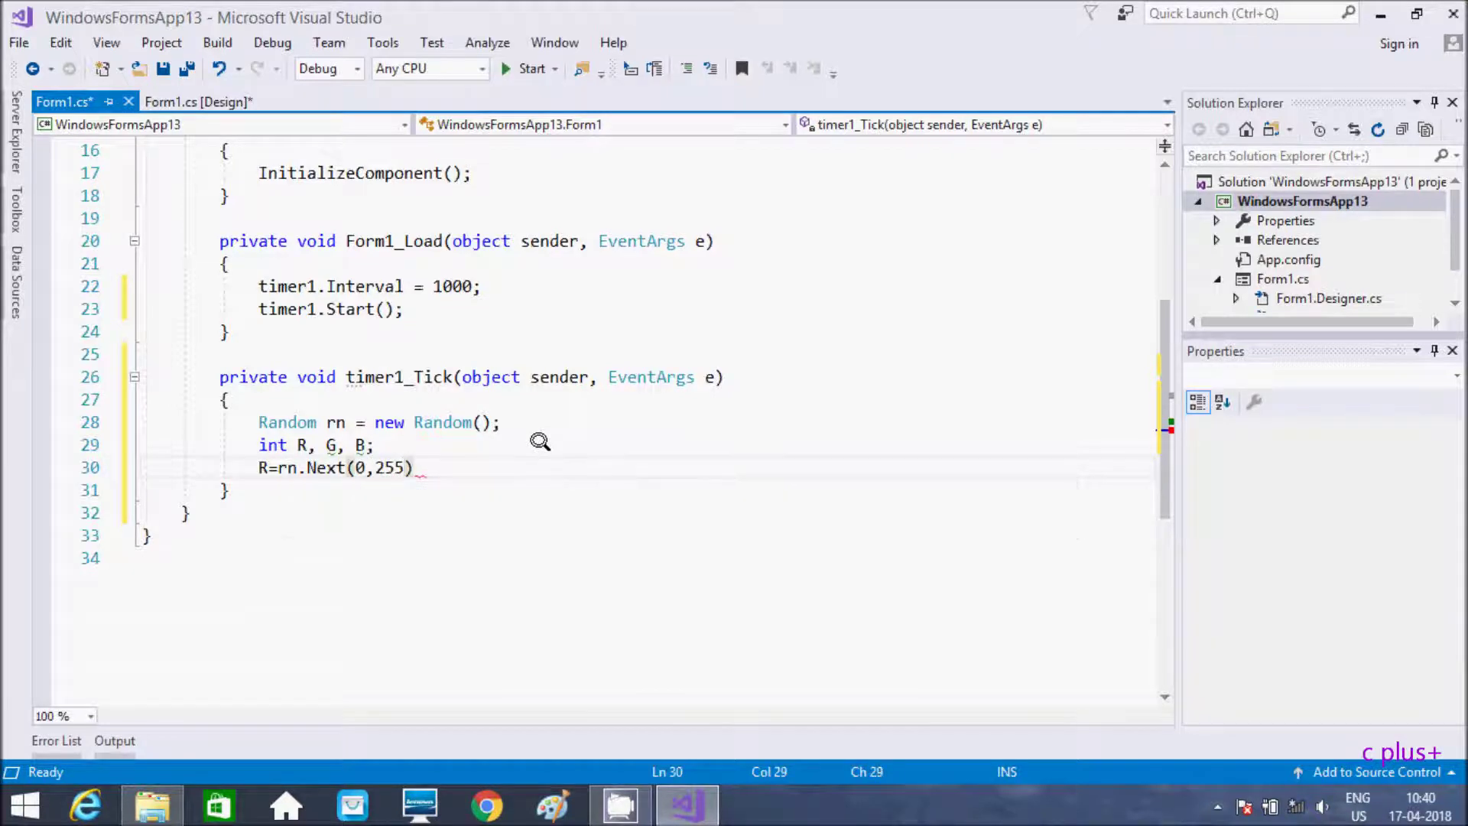
pyautogui.press('Return')
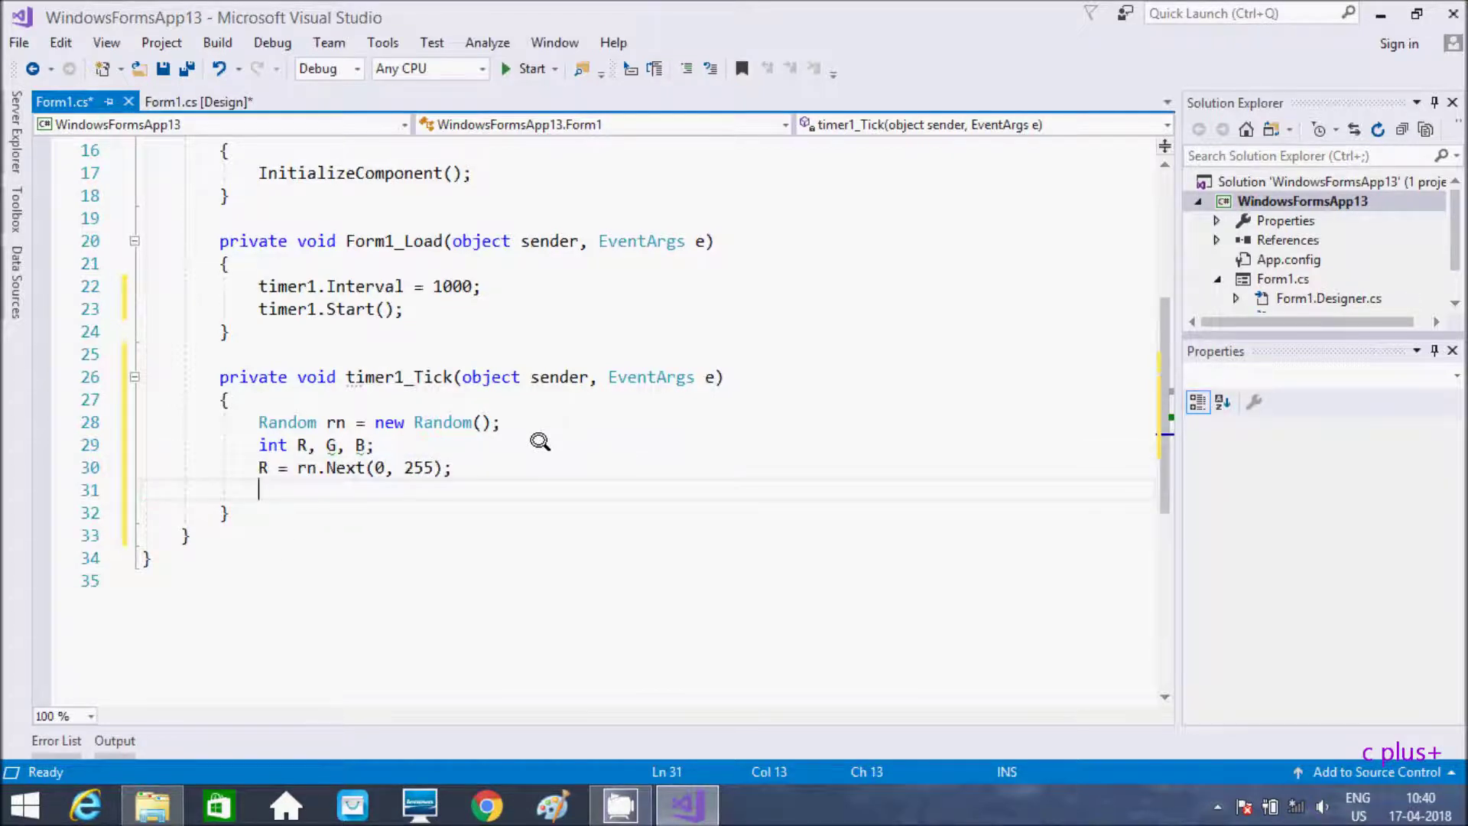
pyautogui.write('B=r')
pyautogui.write('n.N')
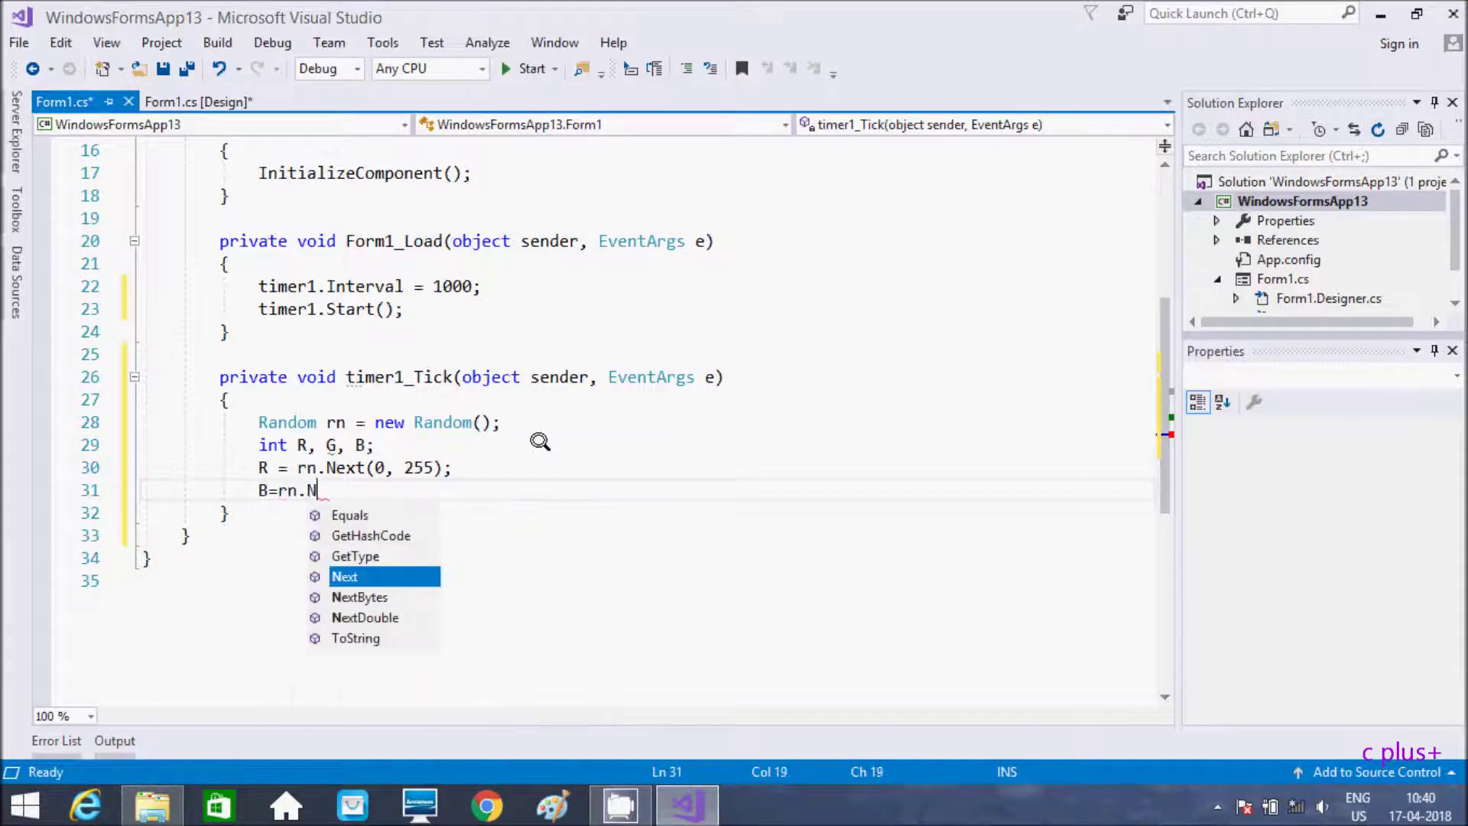
pyautogui.press('Tab')
pyautogui.write('(0')
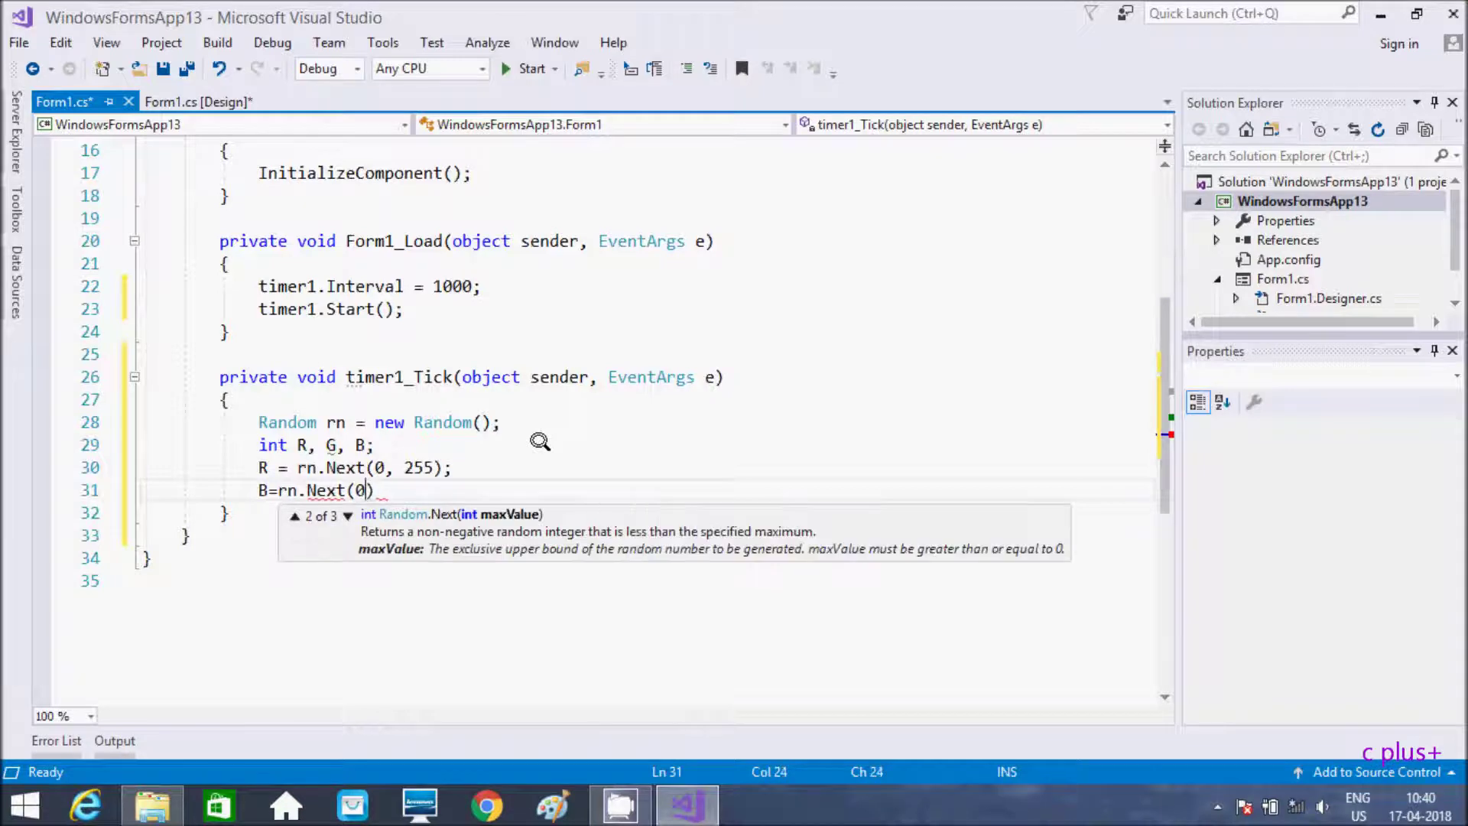
pyautogui.write(', 255')
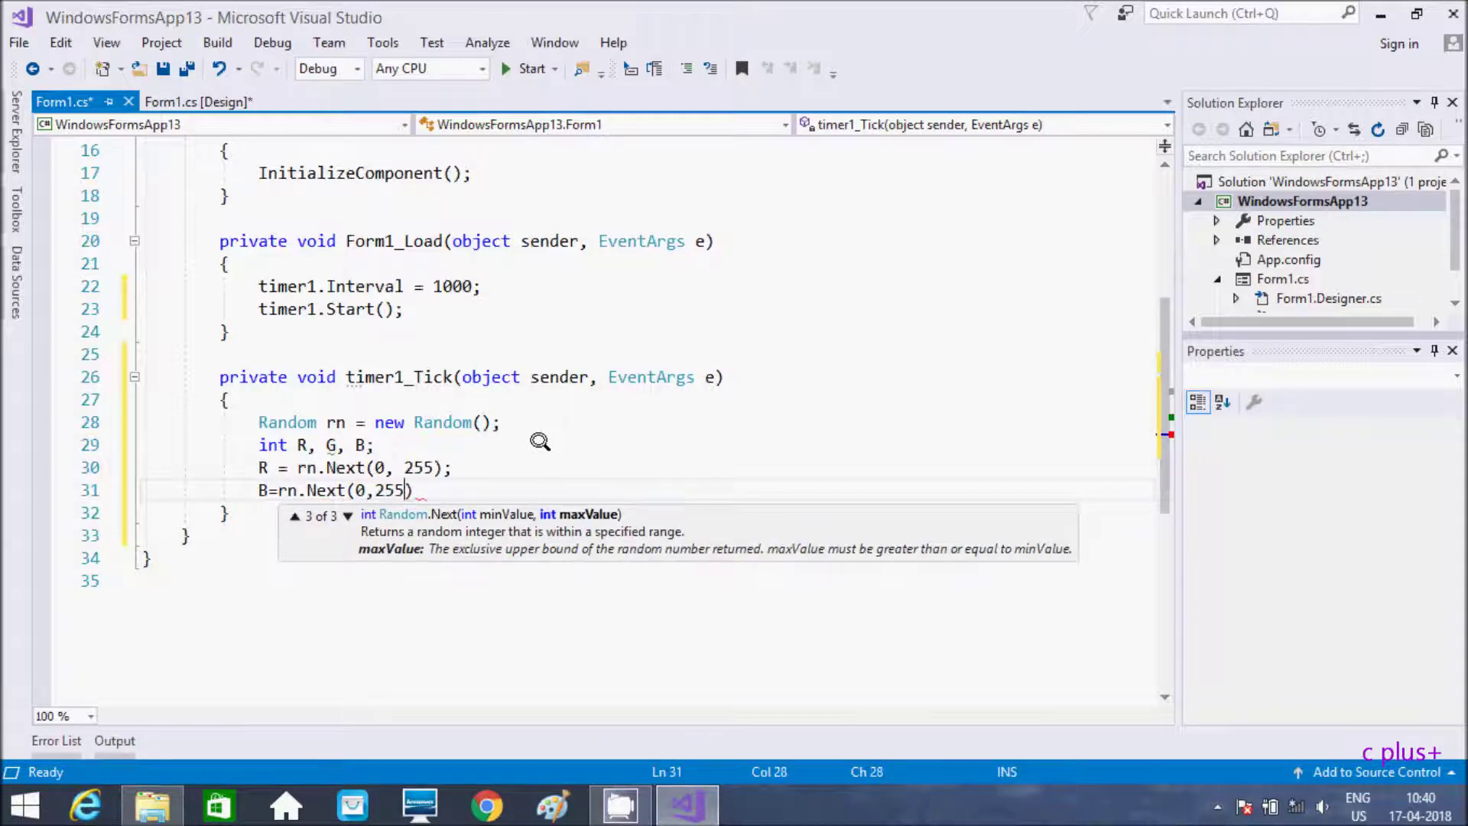
pyautogui.write(');')
pyautogui.press('Return')
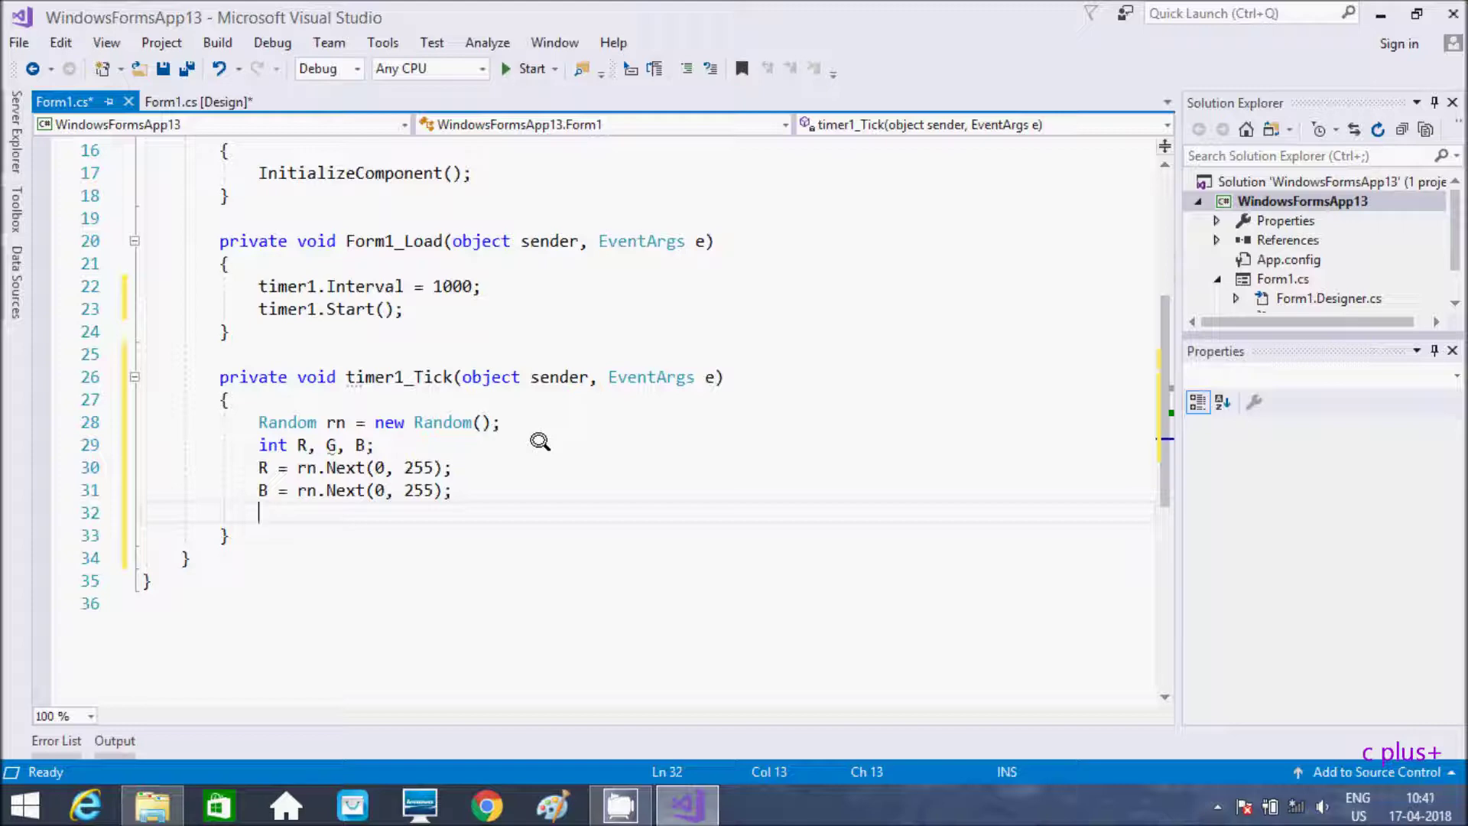
pyautogui.write('G')
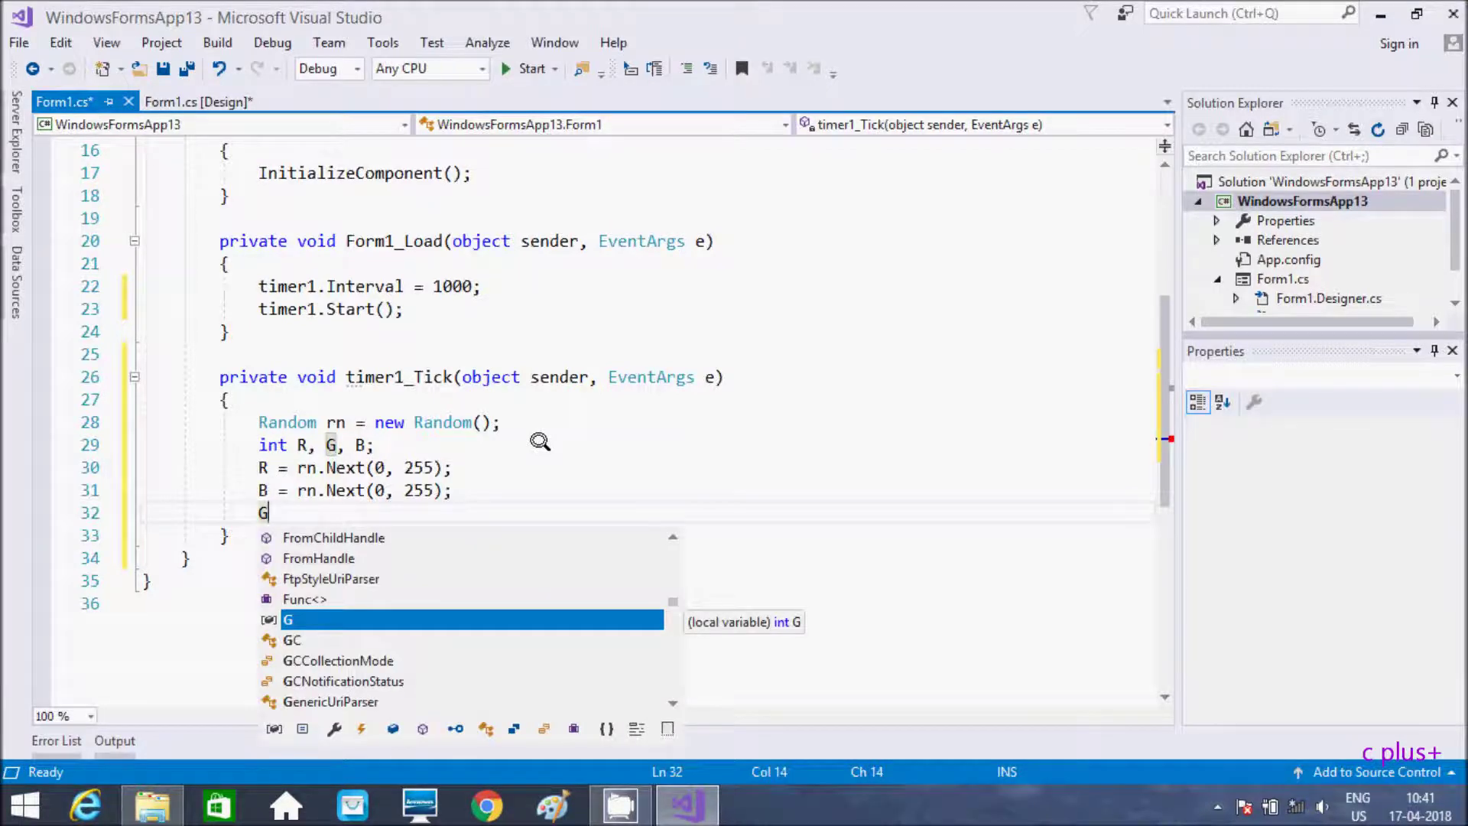
pyautogui.write('=rn.')
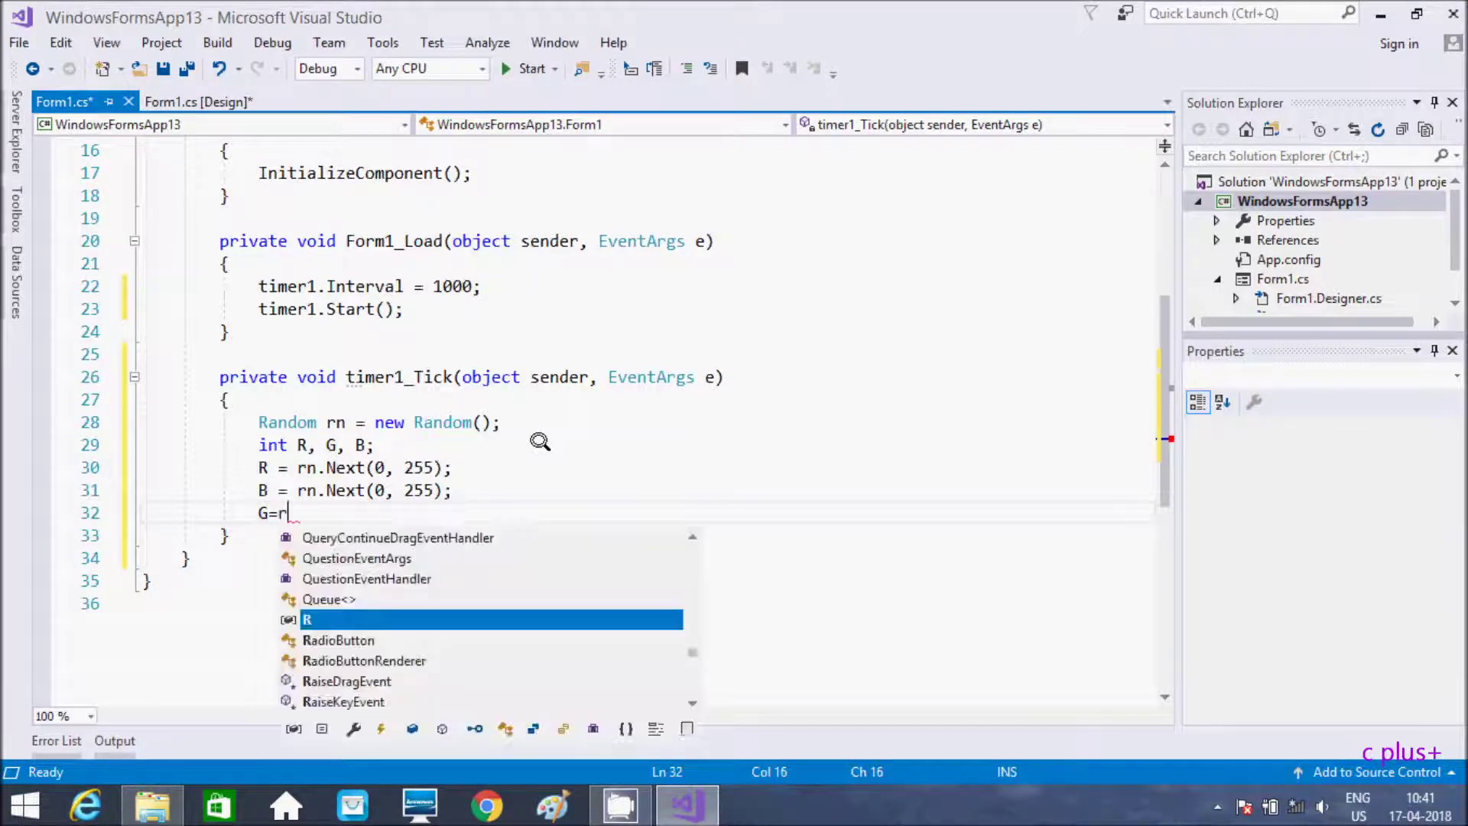
pyautogui.press('Tab')
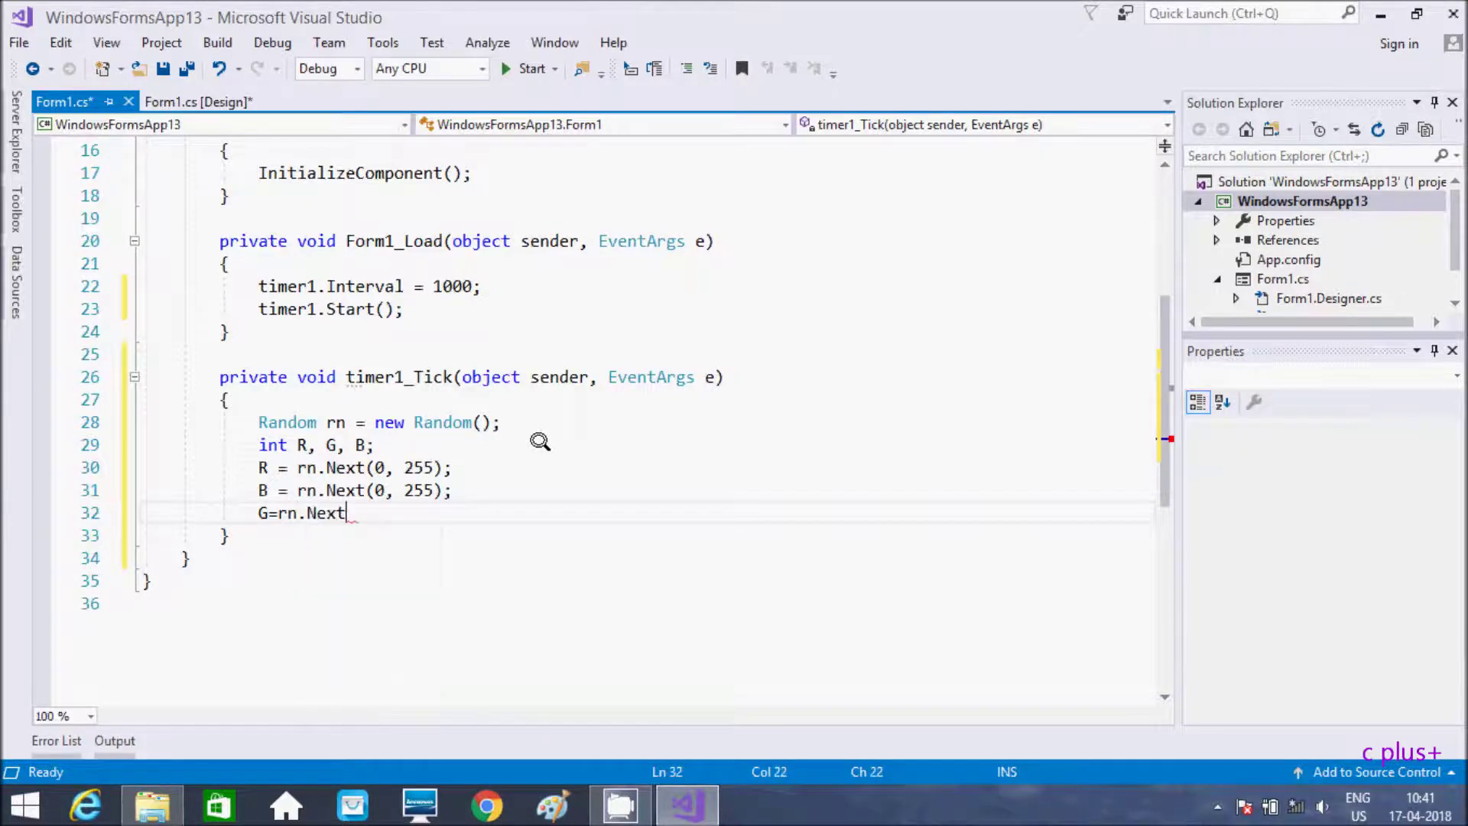
pyautogui.write('(0,')
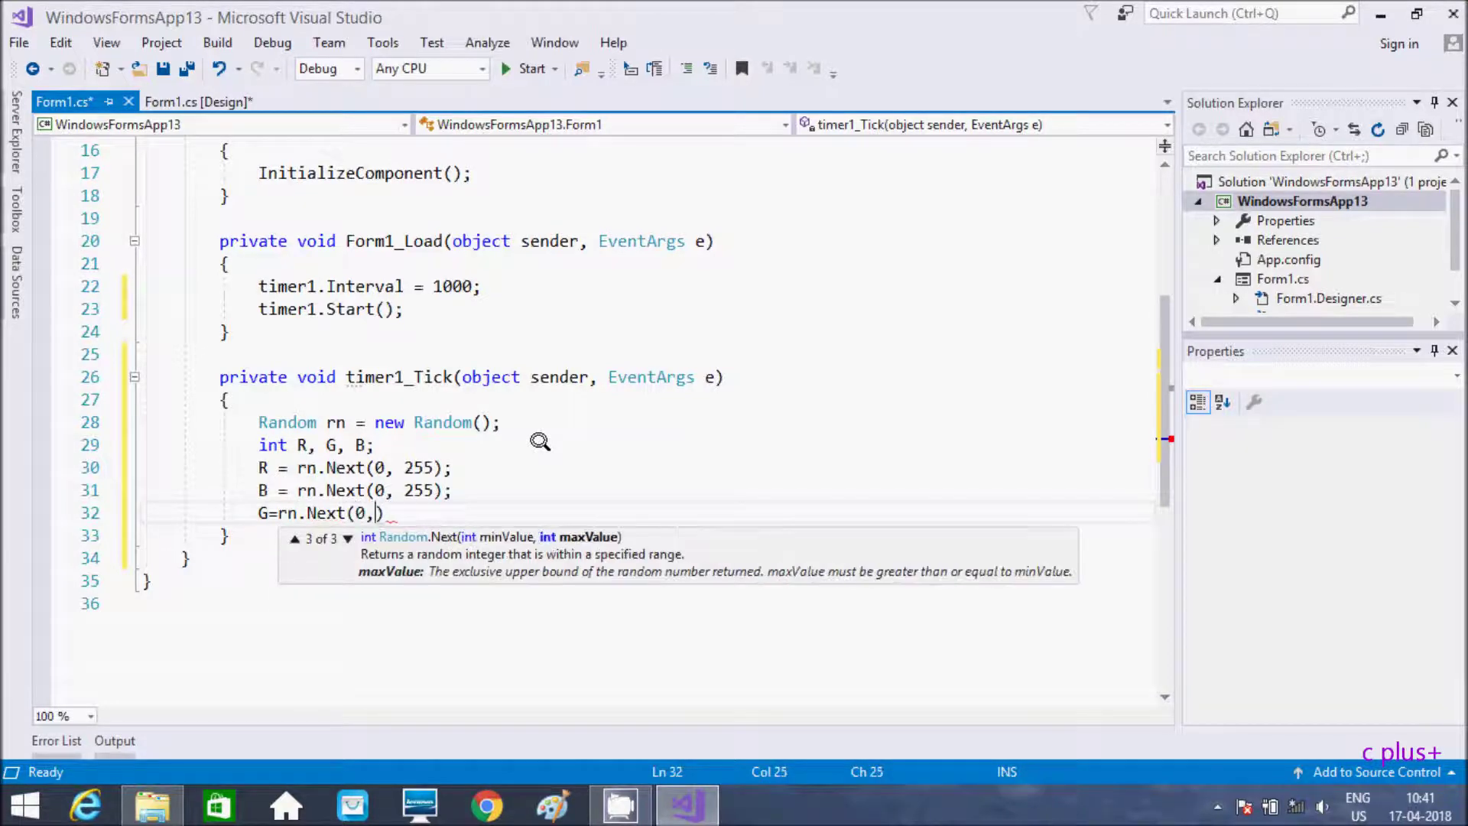
pyautogui.write('255')
pyautogui.press('End')
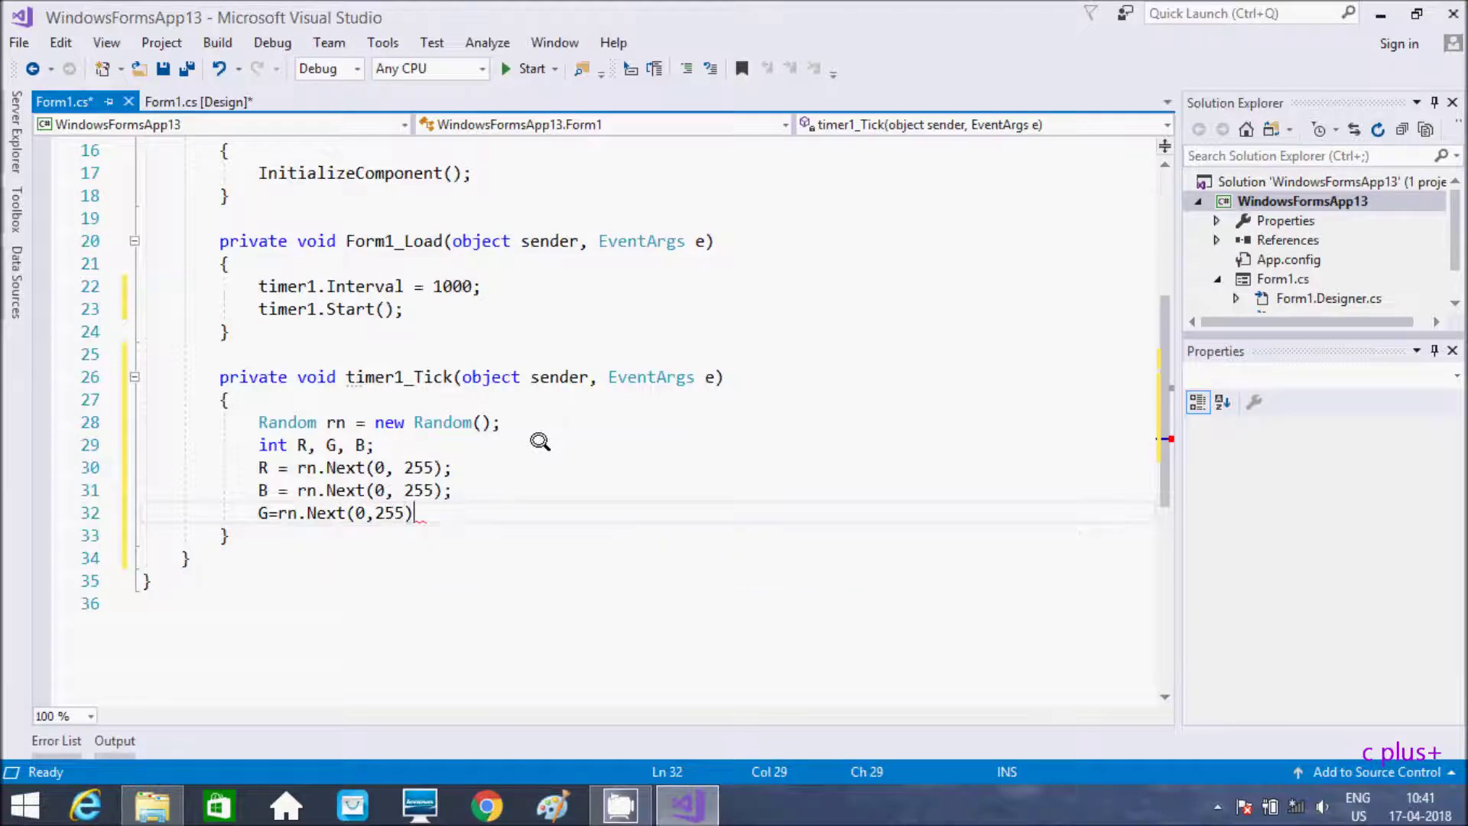
pyautogui.write(';')
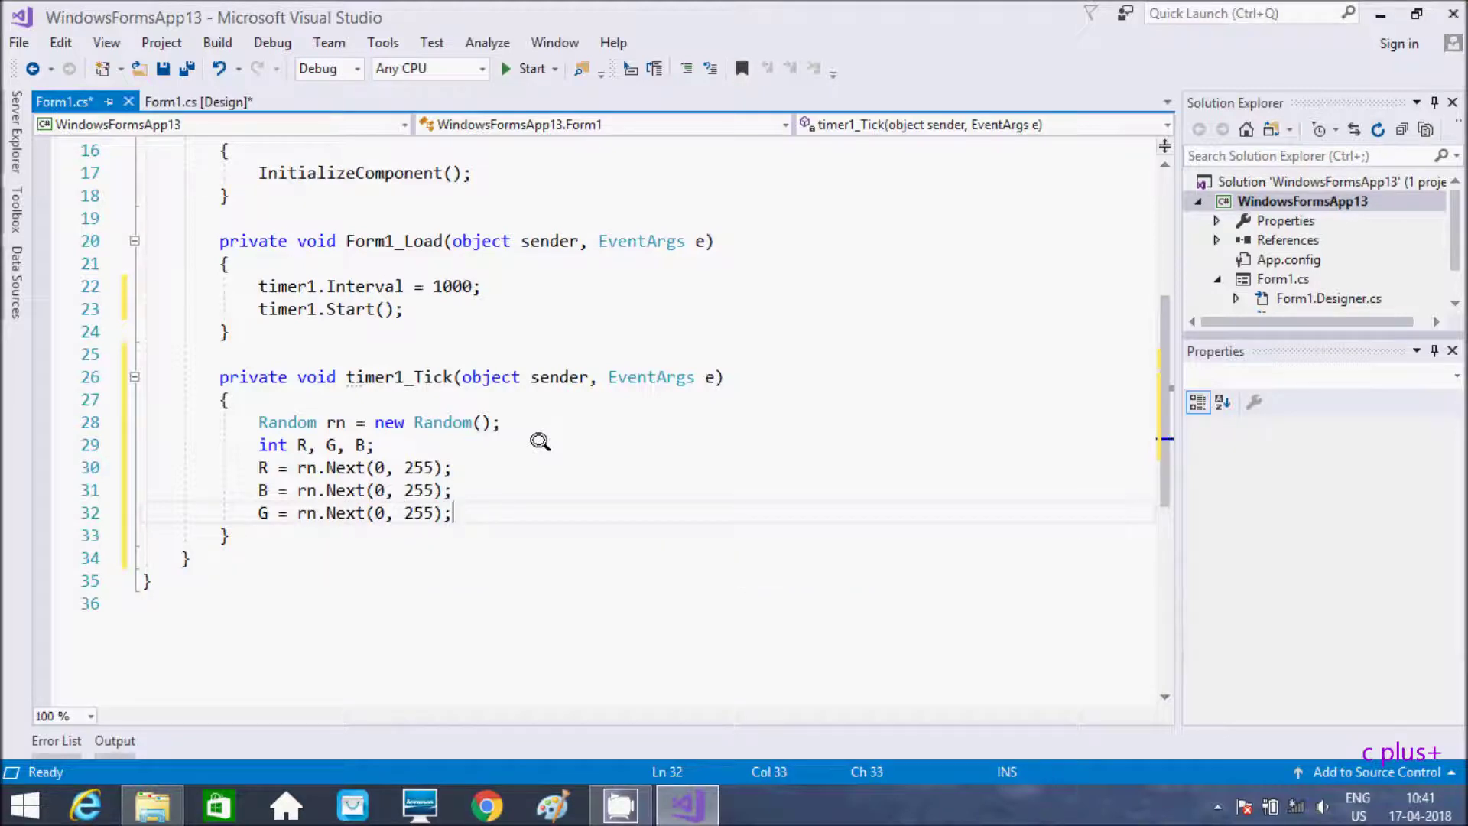
pyautogui.press('Return')
pyautogui.press('Return')
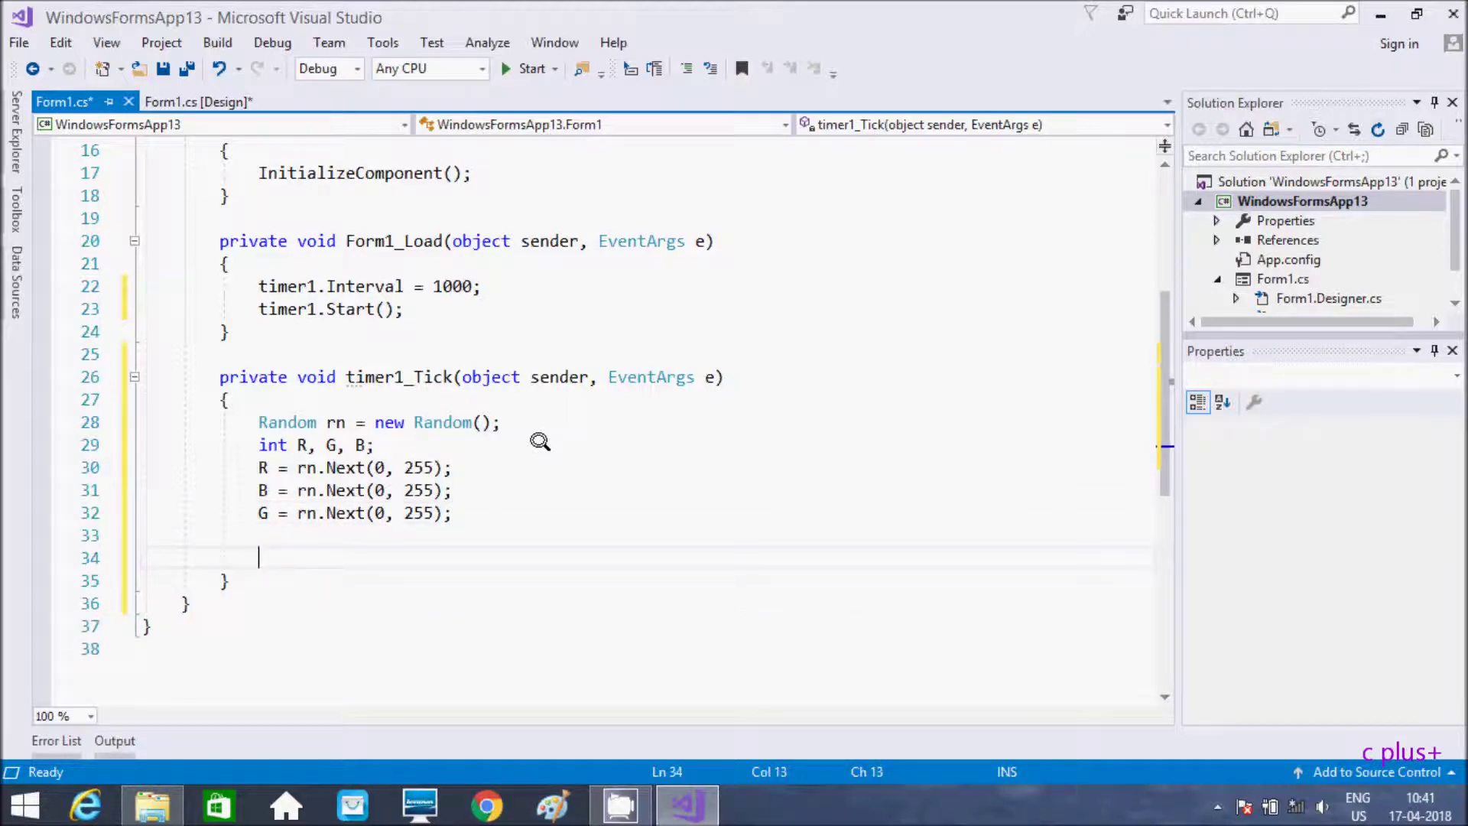
pyautogui.write('l')
# Step: Set label1.Text = " Red " + R + " Green " + G + " Blue " + B;
pyautogui.press('Tab')
pyautogui.write('.')
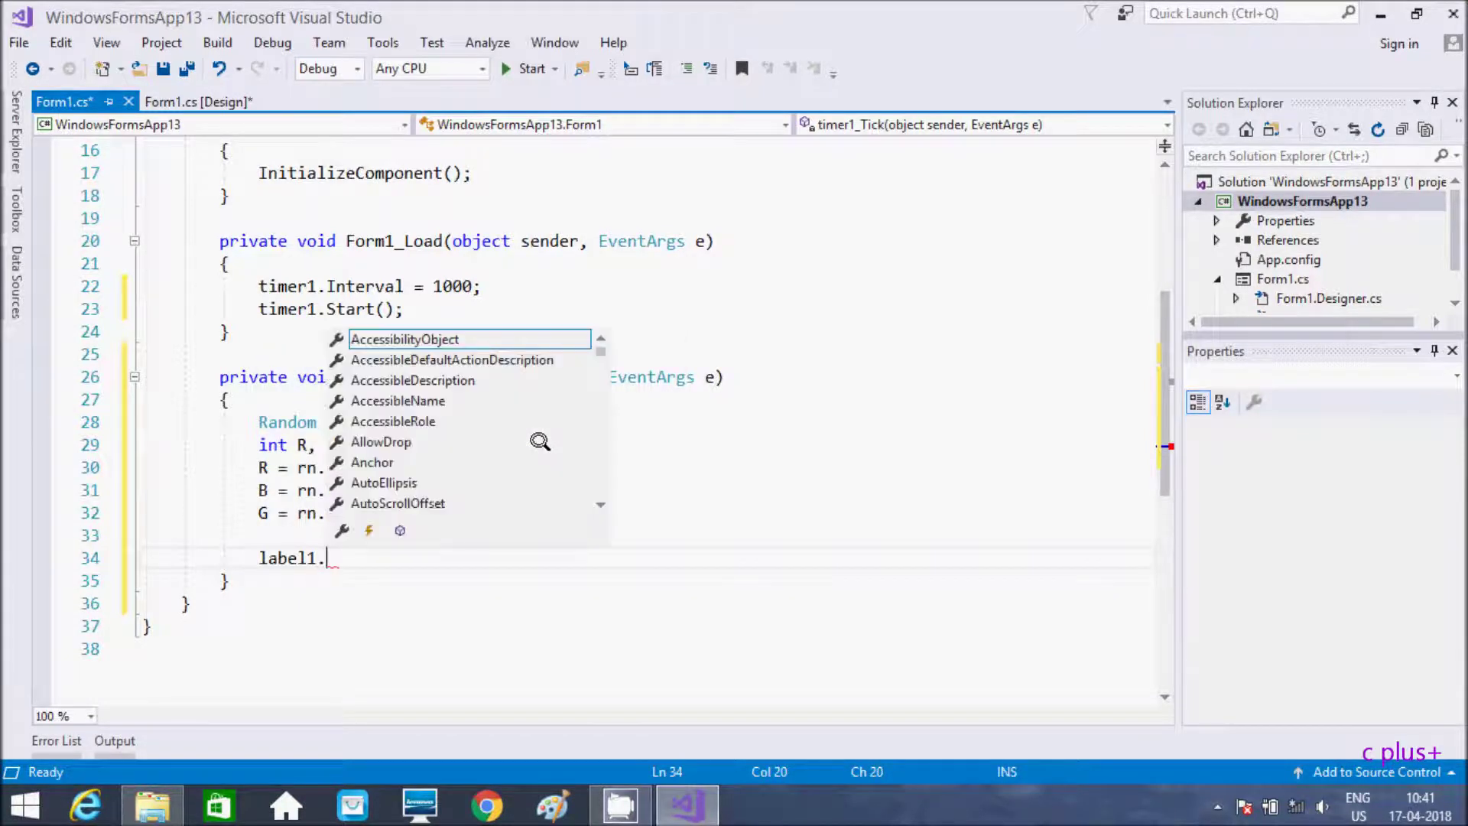
pyautogui.write('Te')
pyautogui.press('Tab')
pyautogui.write('=')
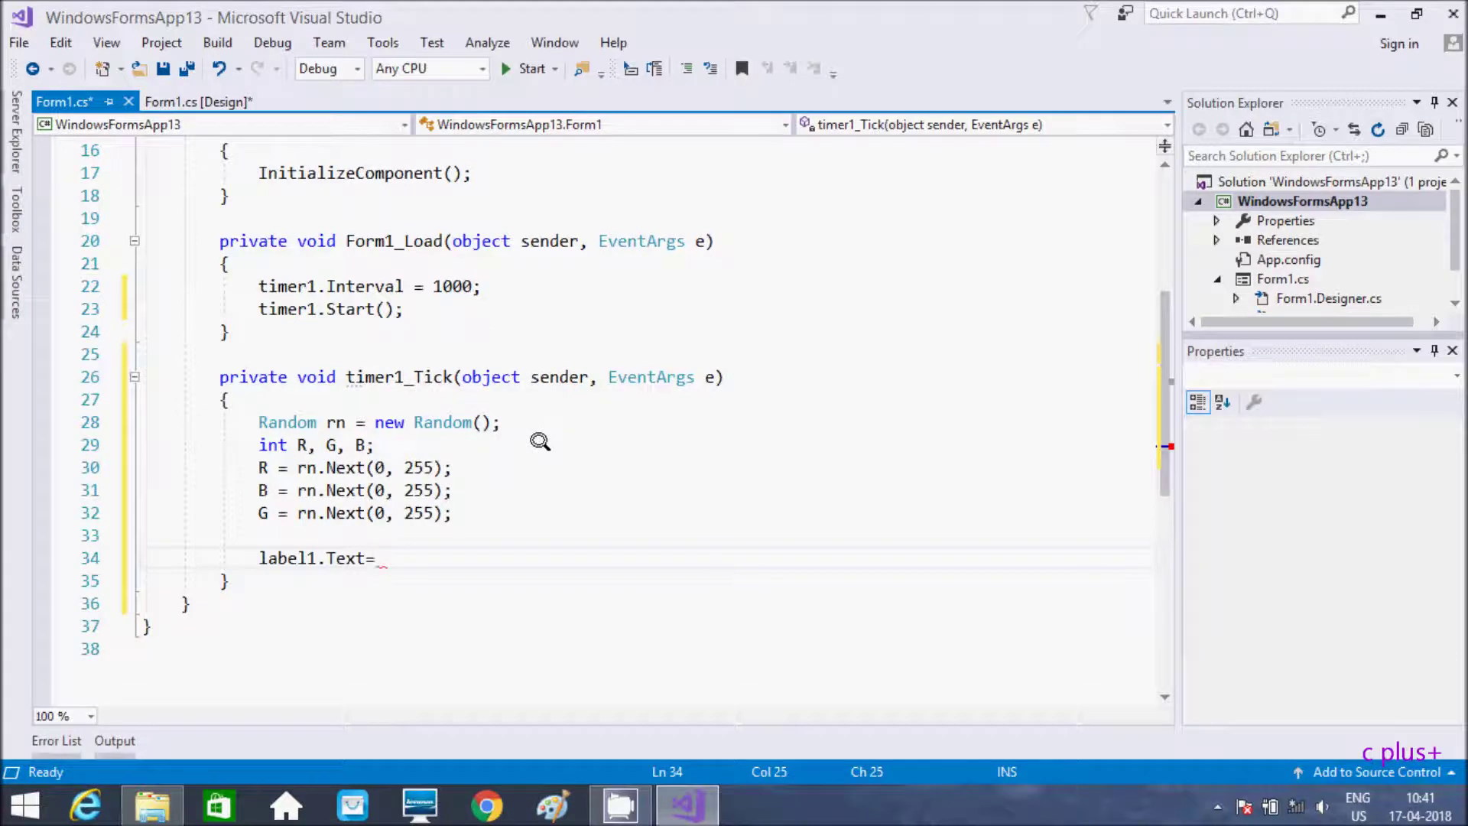
pyautogui.write('" Red')
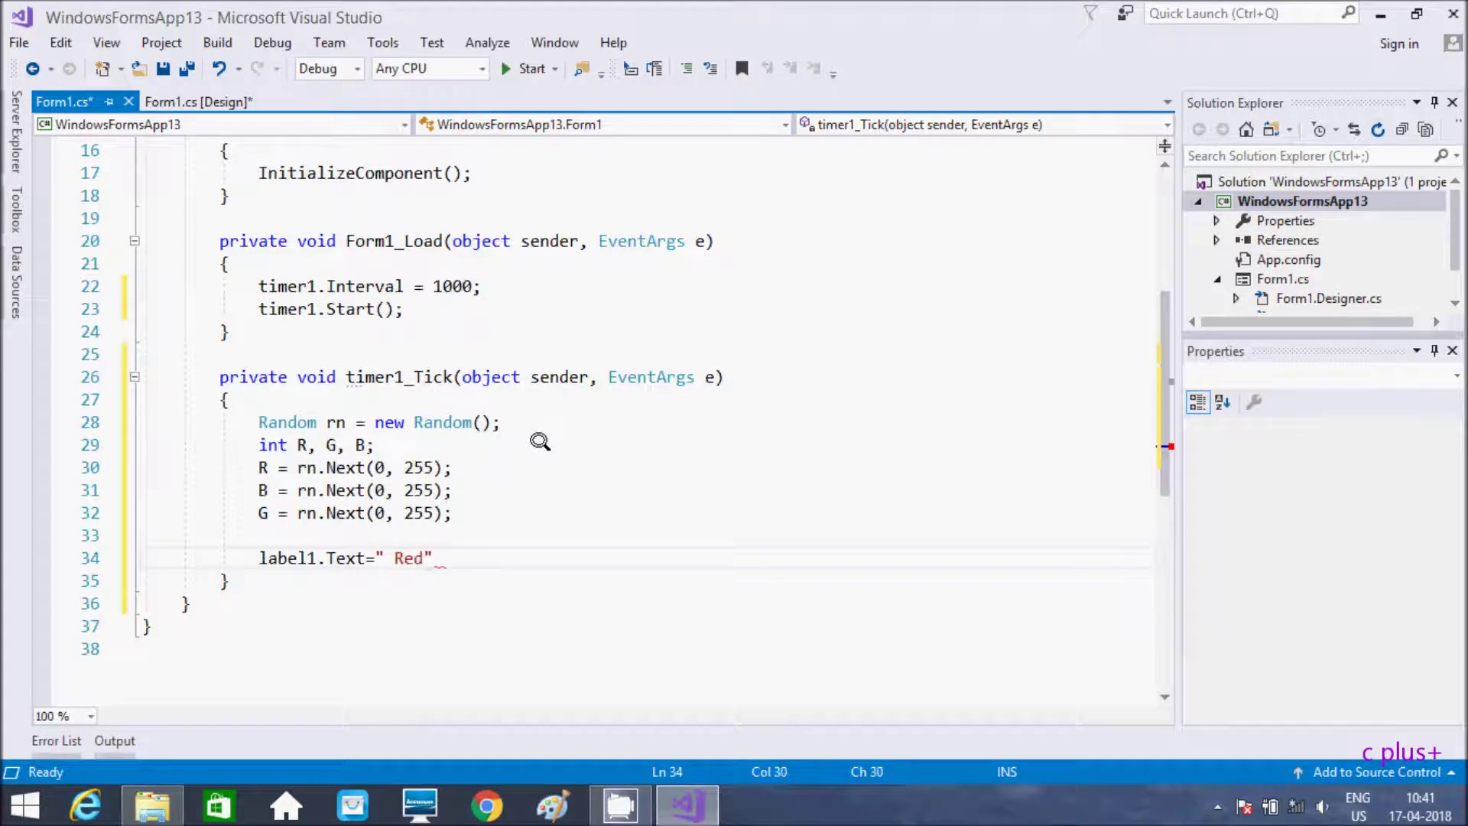
pyautogui.write(' "')
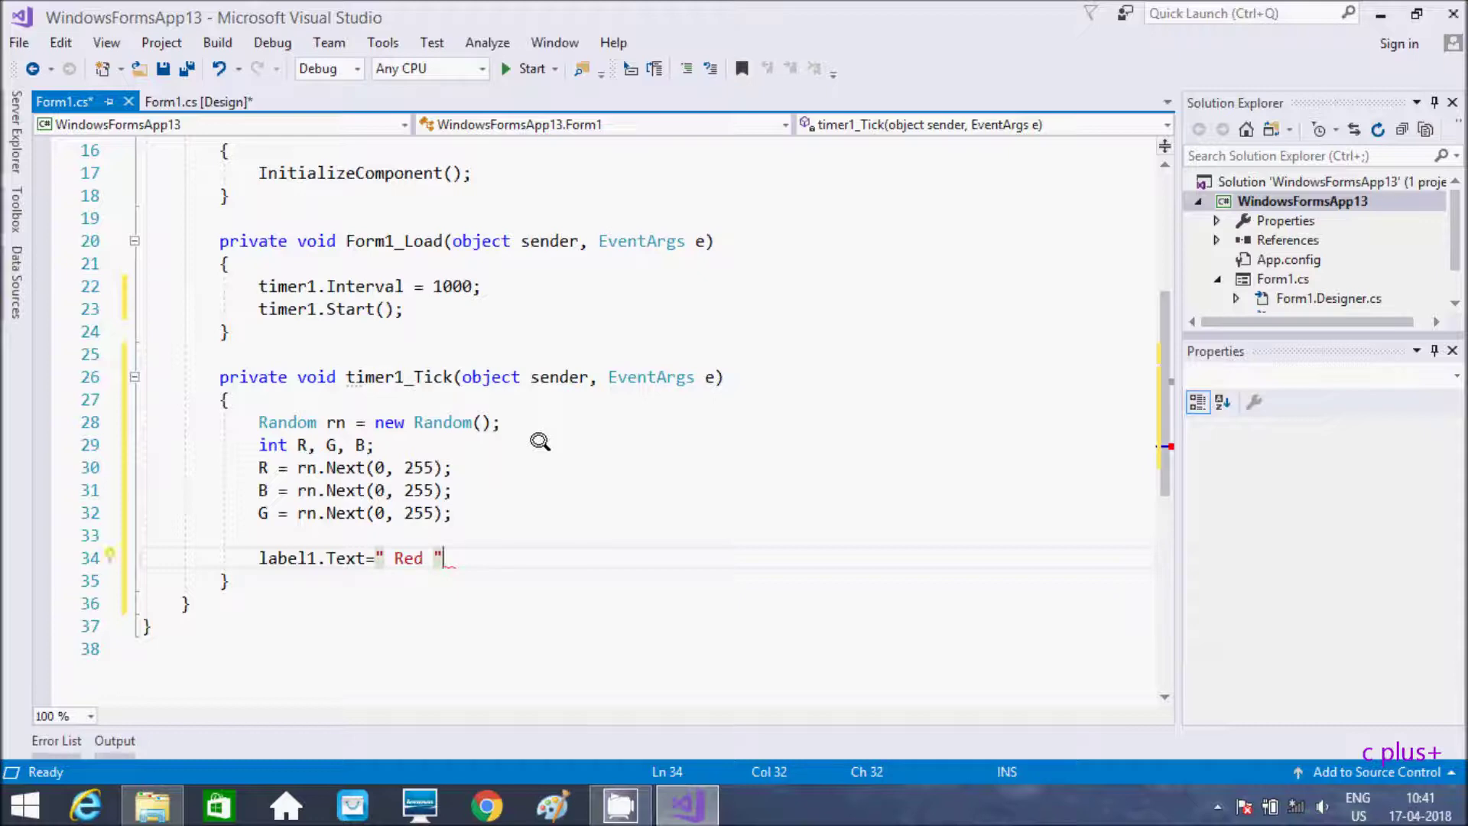
pyautogui.write('+R')
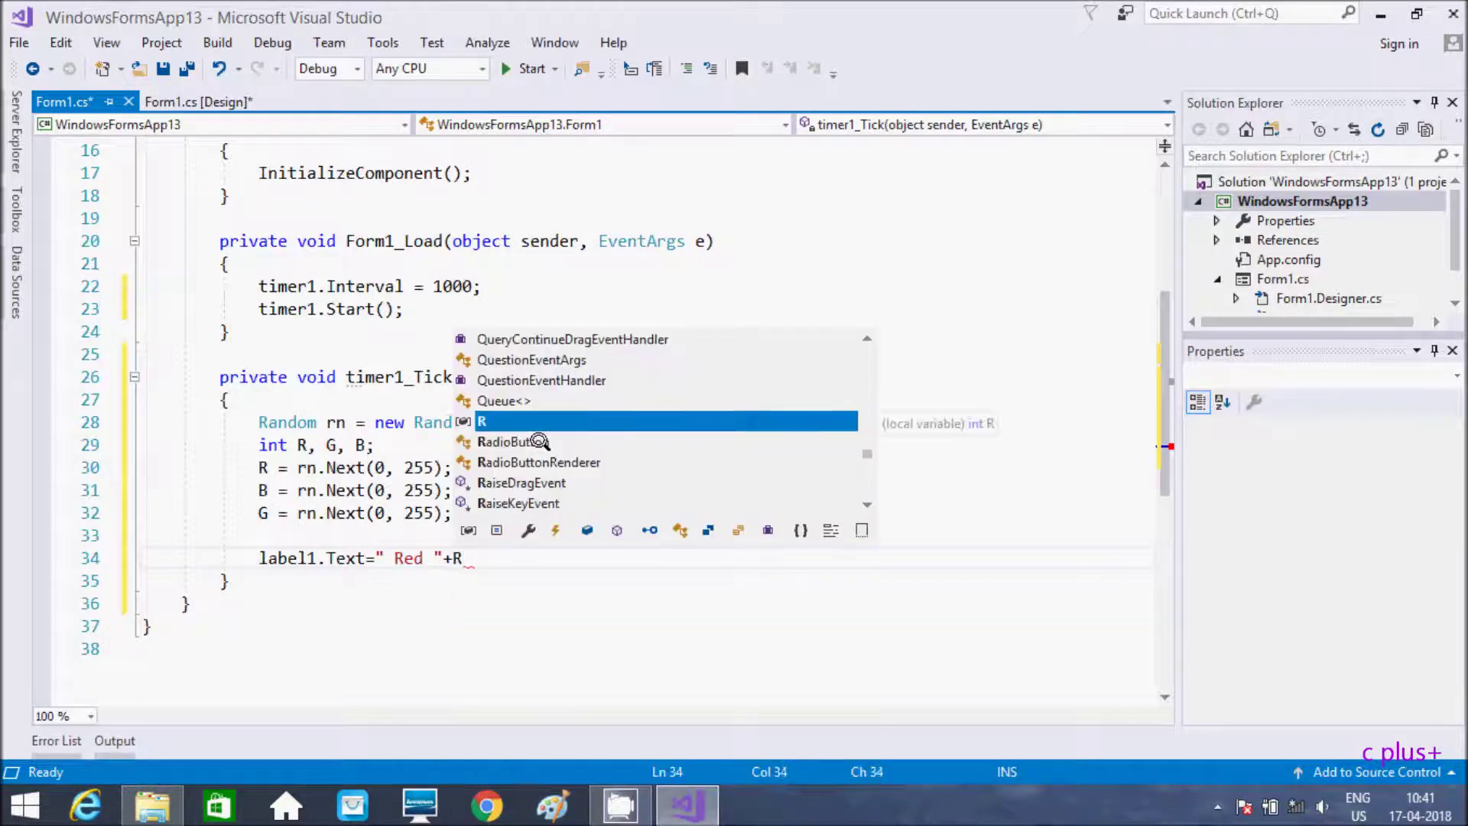
pyautogui.write('+"')
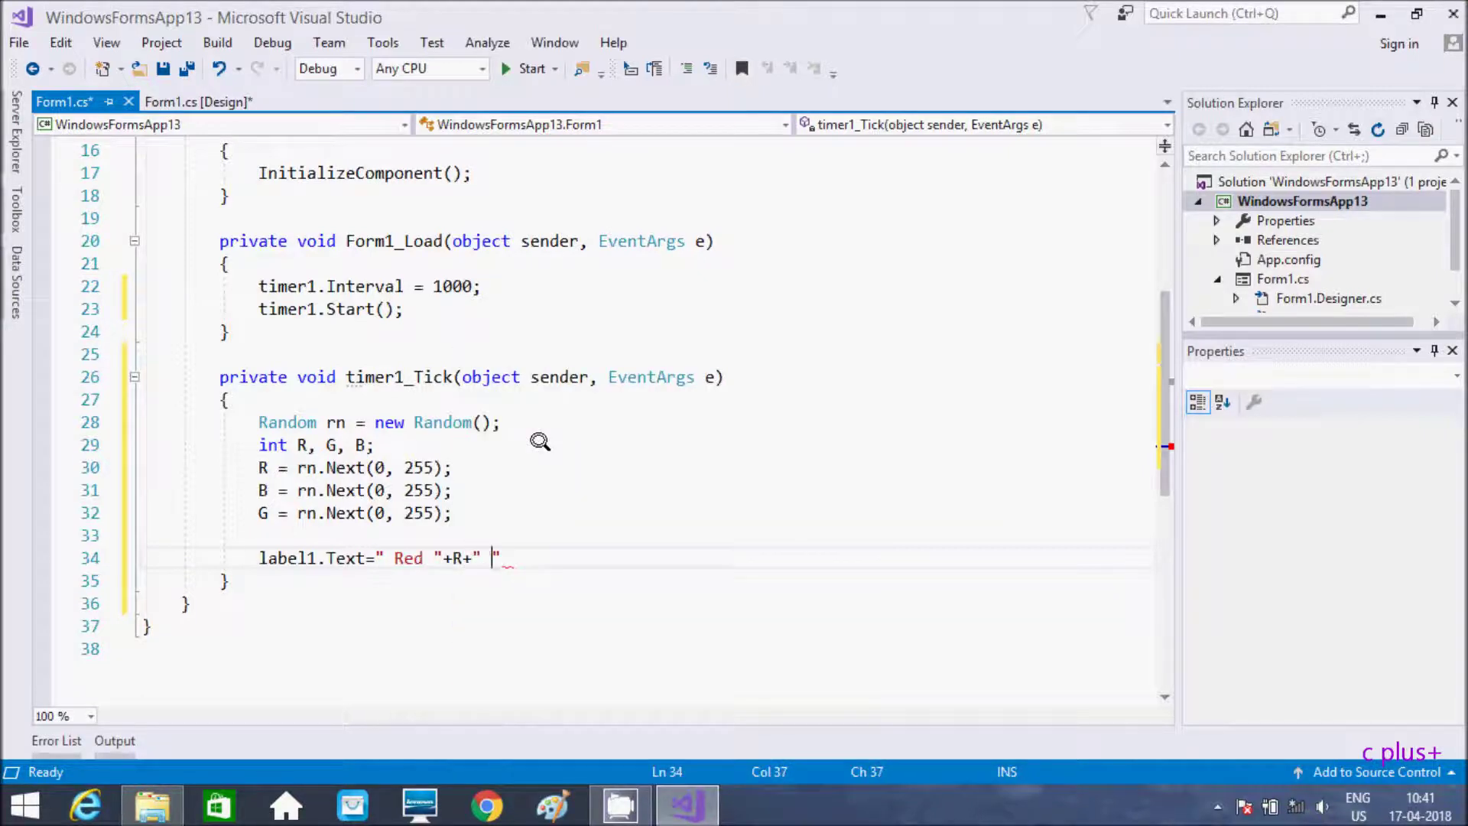
pyautogui.write(' Gree')
pyautogui.write('n "+')
pyautogui.write('G+')
pyautogui.write('"')
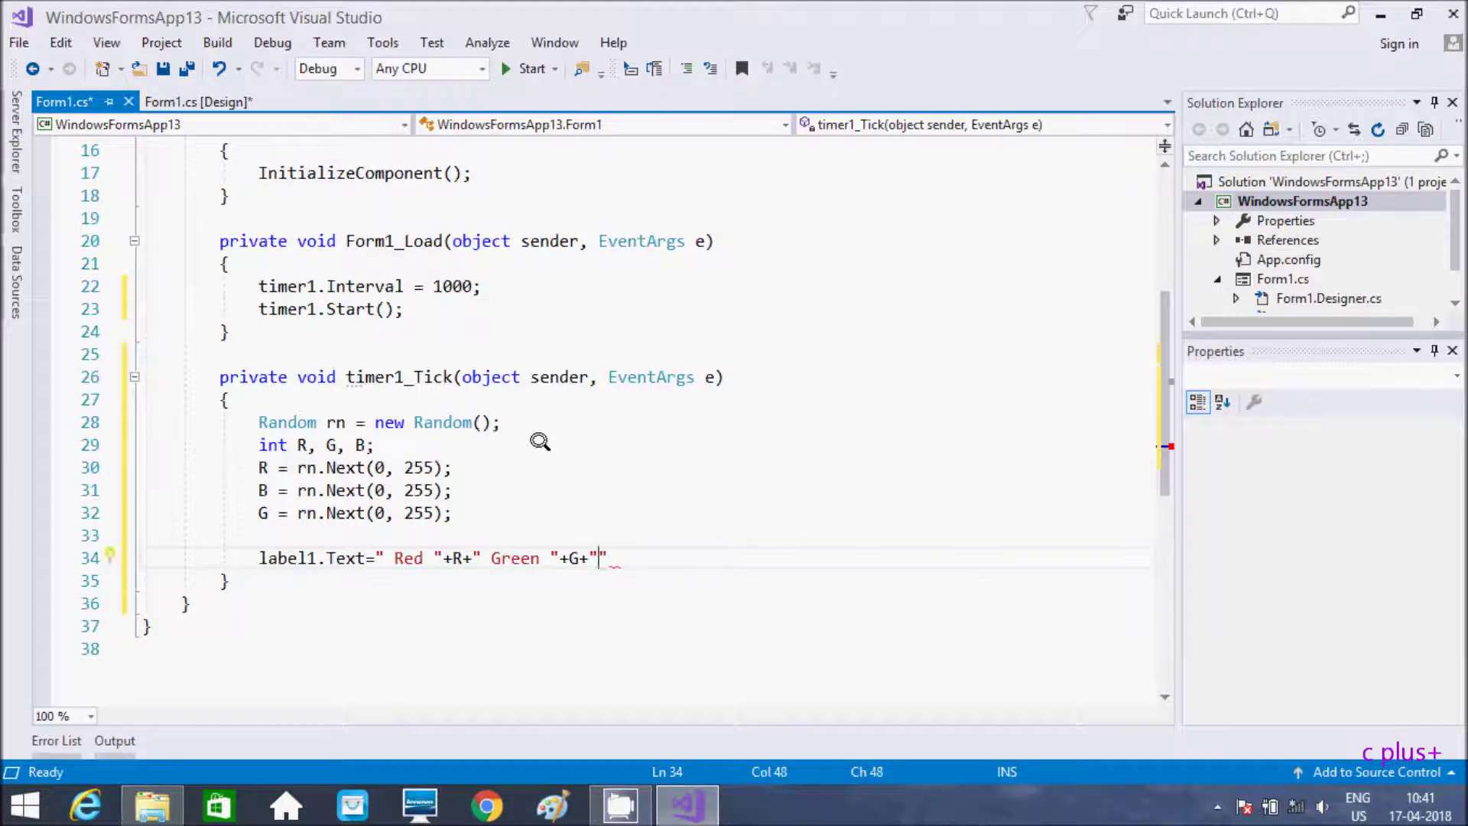
pyautogui.write(' Bu')
pyautogui.press('BackSpace')
pyautogui.write('lu')
pyautogui.write('e "')
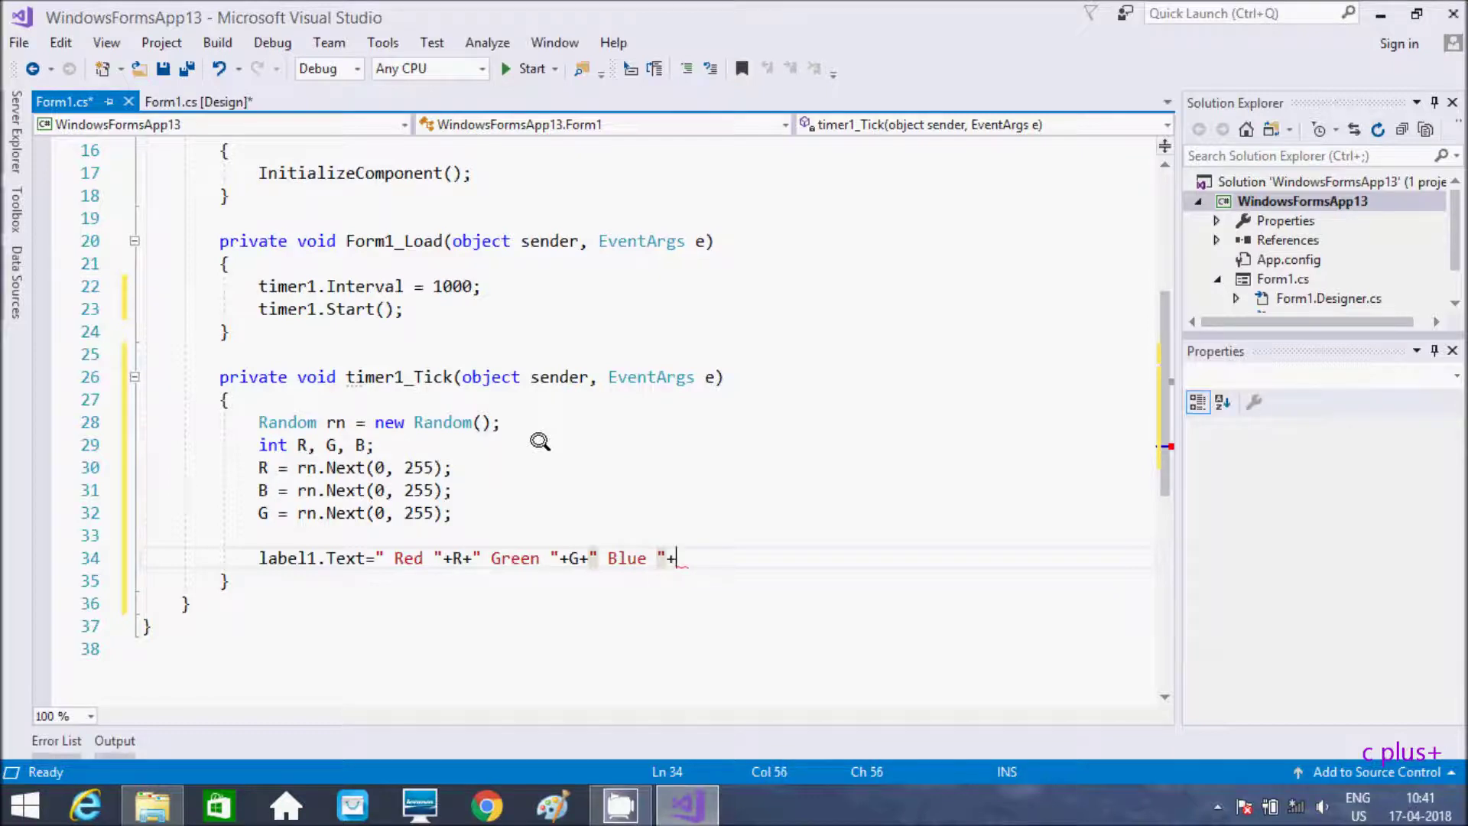
pyautogui.write('B')
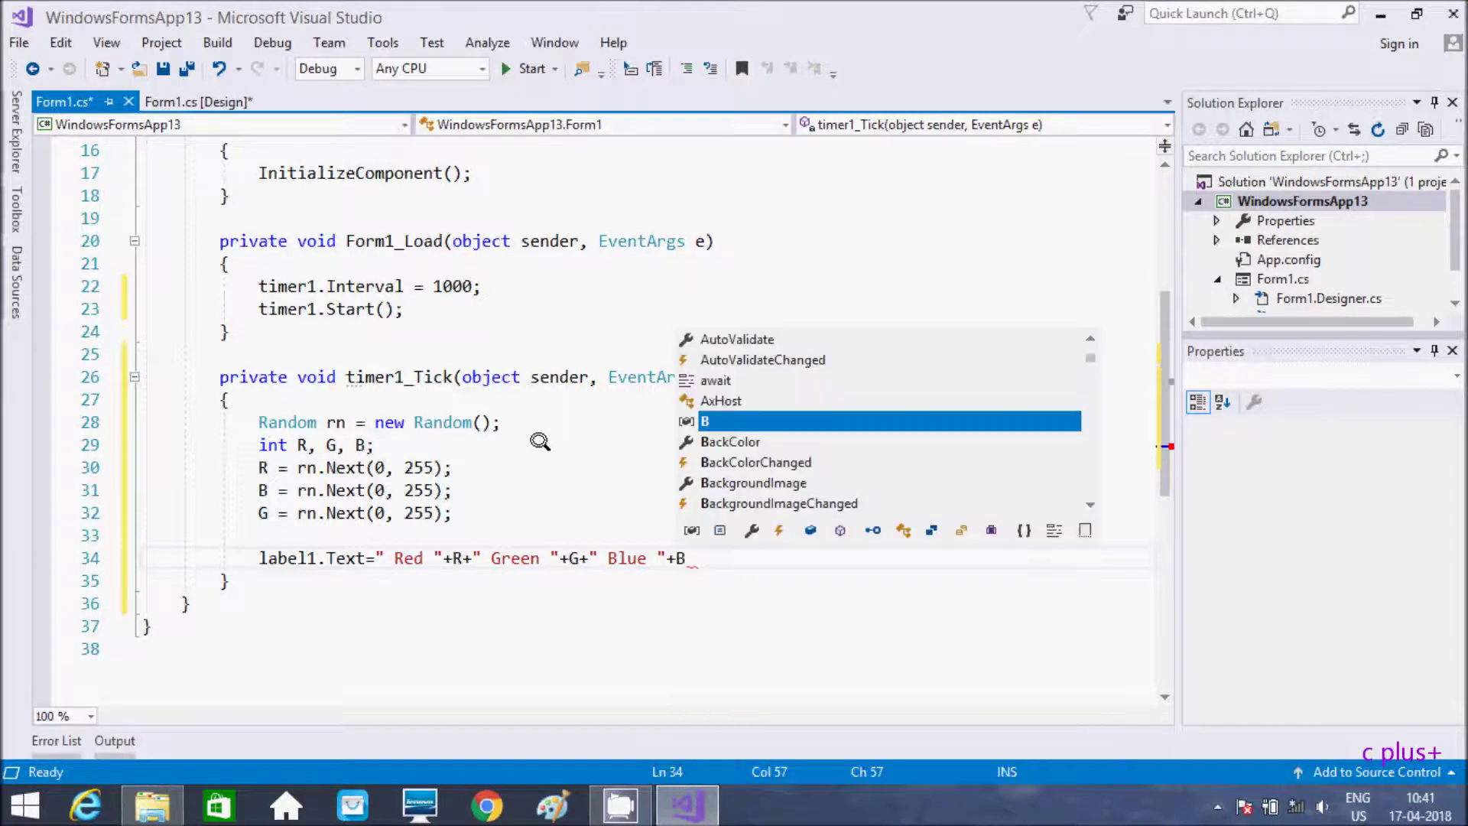
pyautogui.write(' B;')
pyautogui.press('Return')
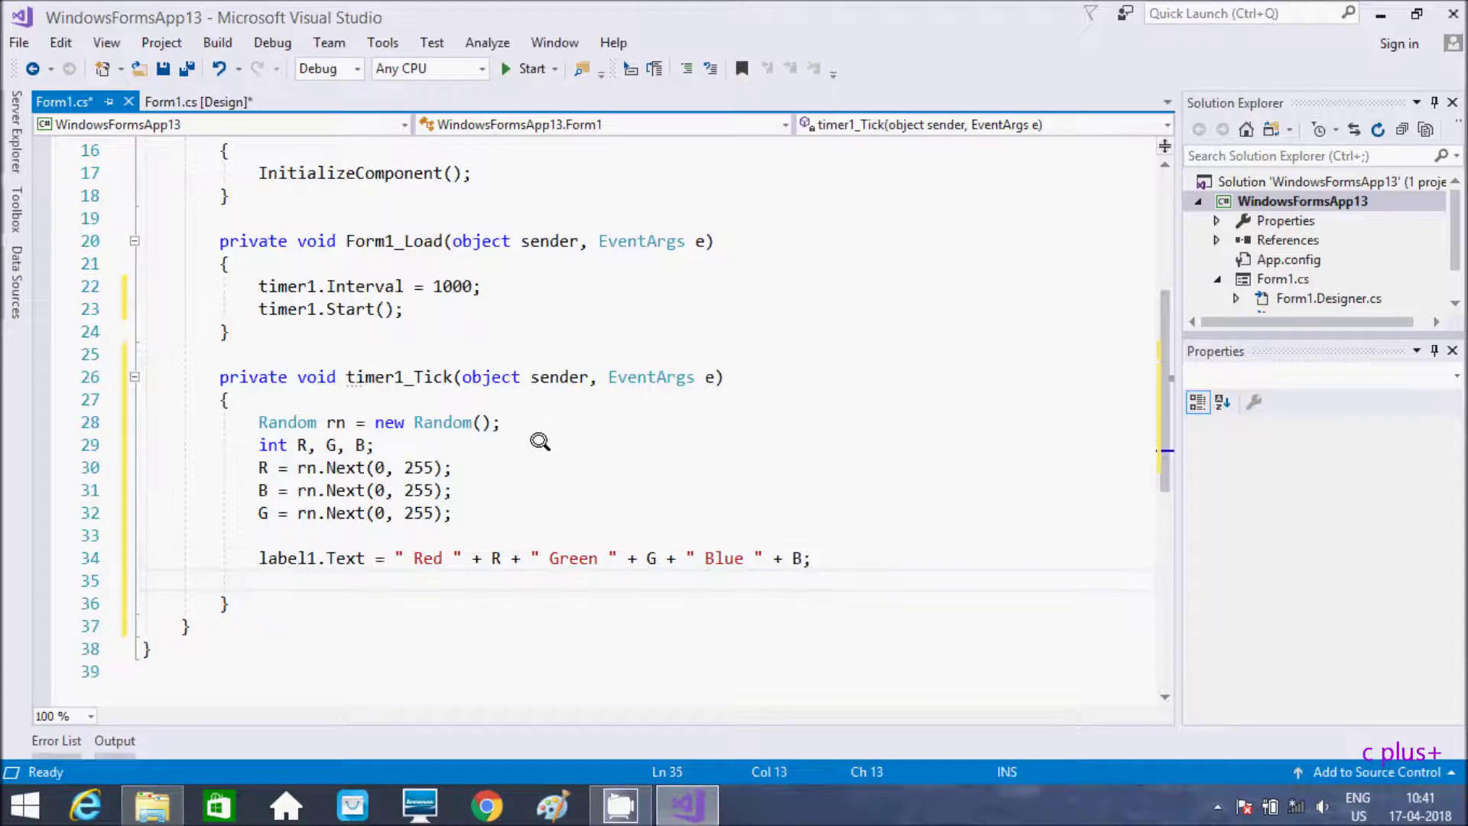
pyautogui.write('Ba')
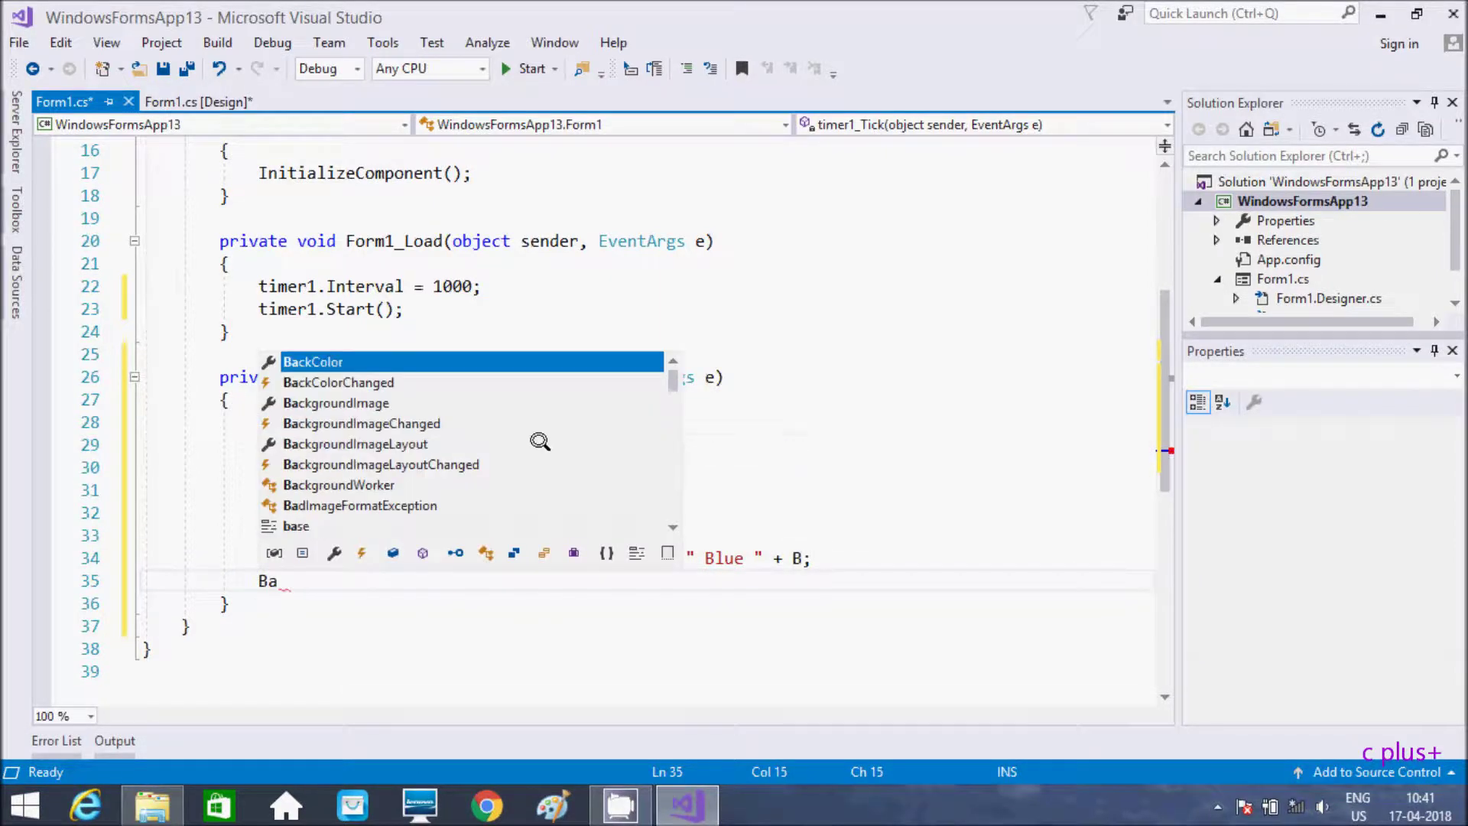
# Step: Add BackColor = Color.FromArgb(R, G, B); to the tick handler and run the app
pyautogui.press('Tab')
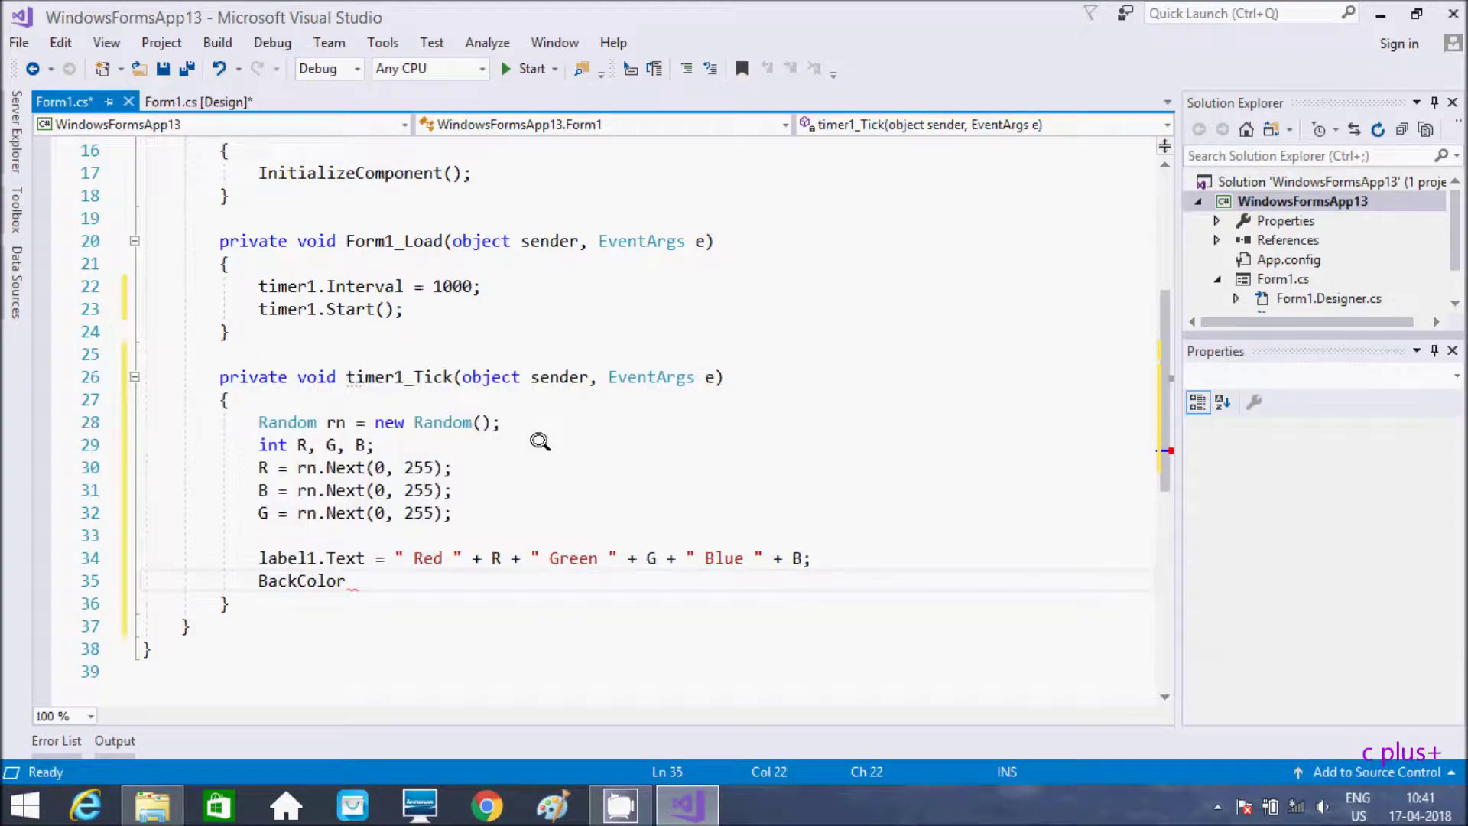
pyautogui.write('=C')
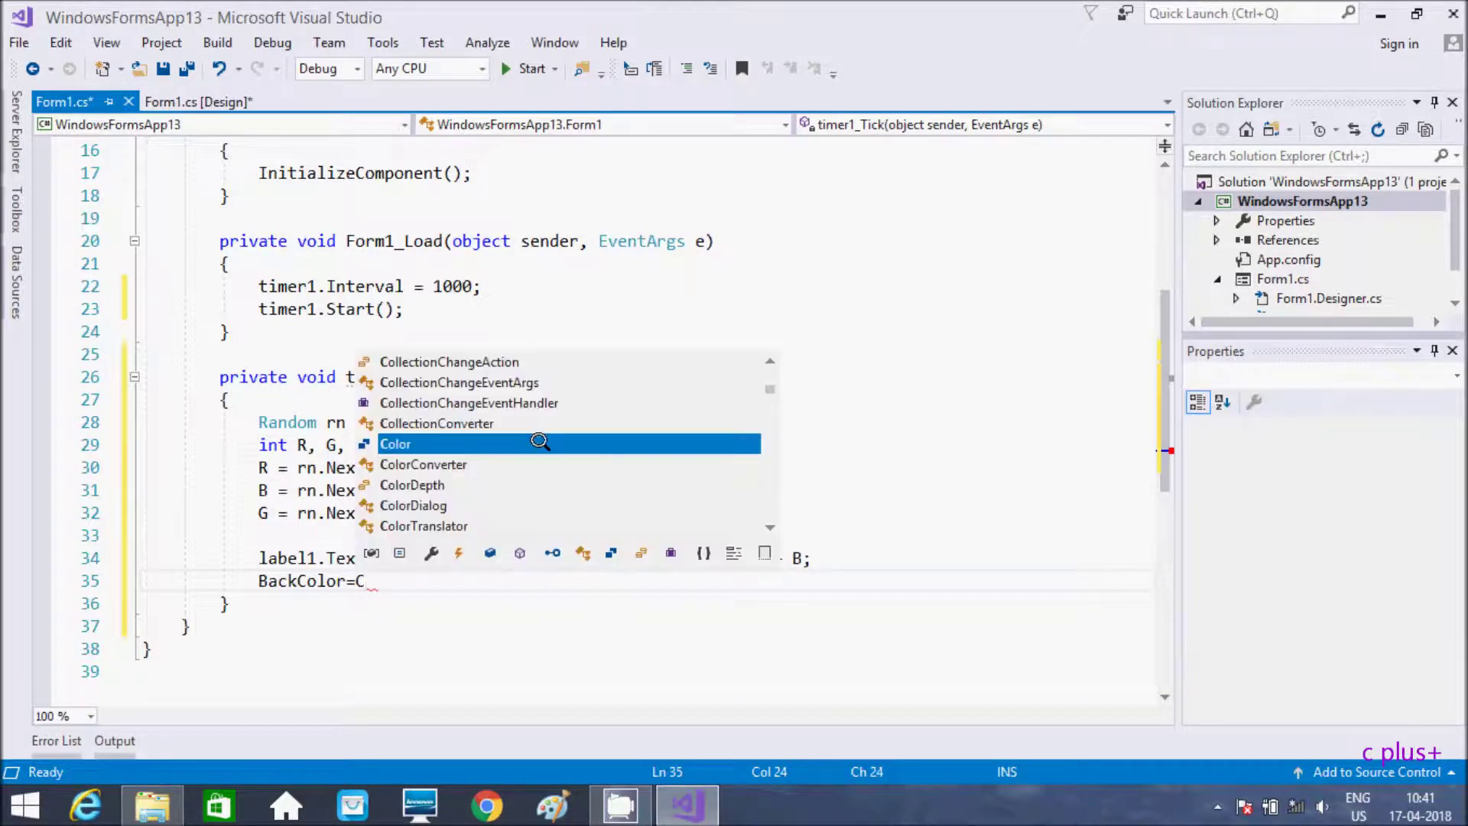
pyautogui.press('Tab')
pyautogui.write('.')
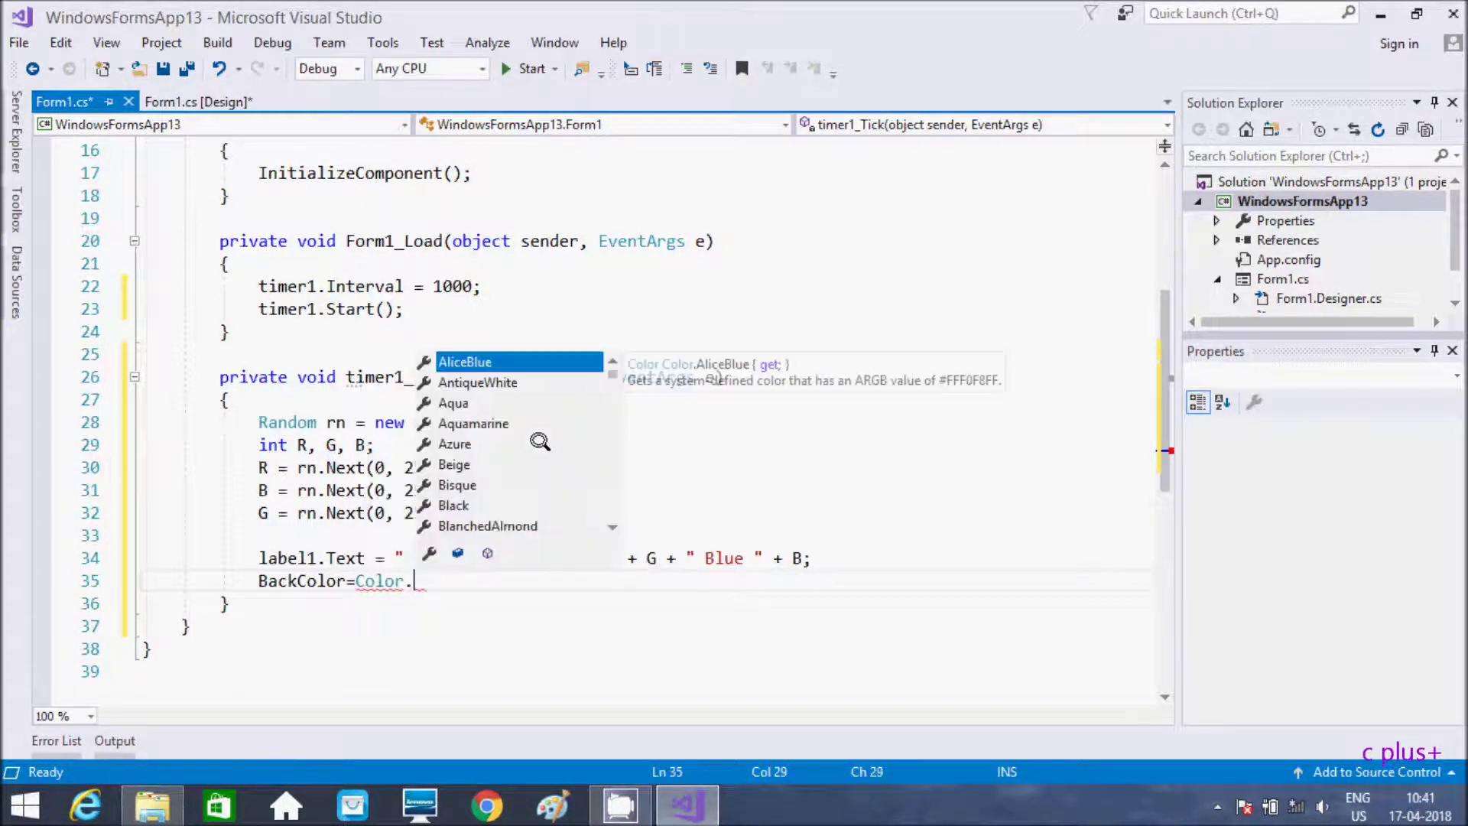
pyautogui.write('F')
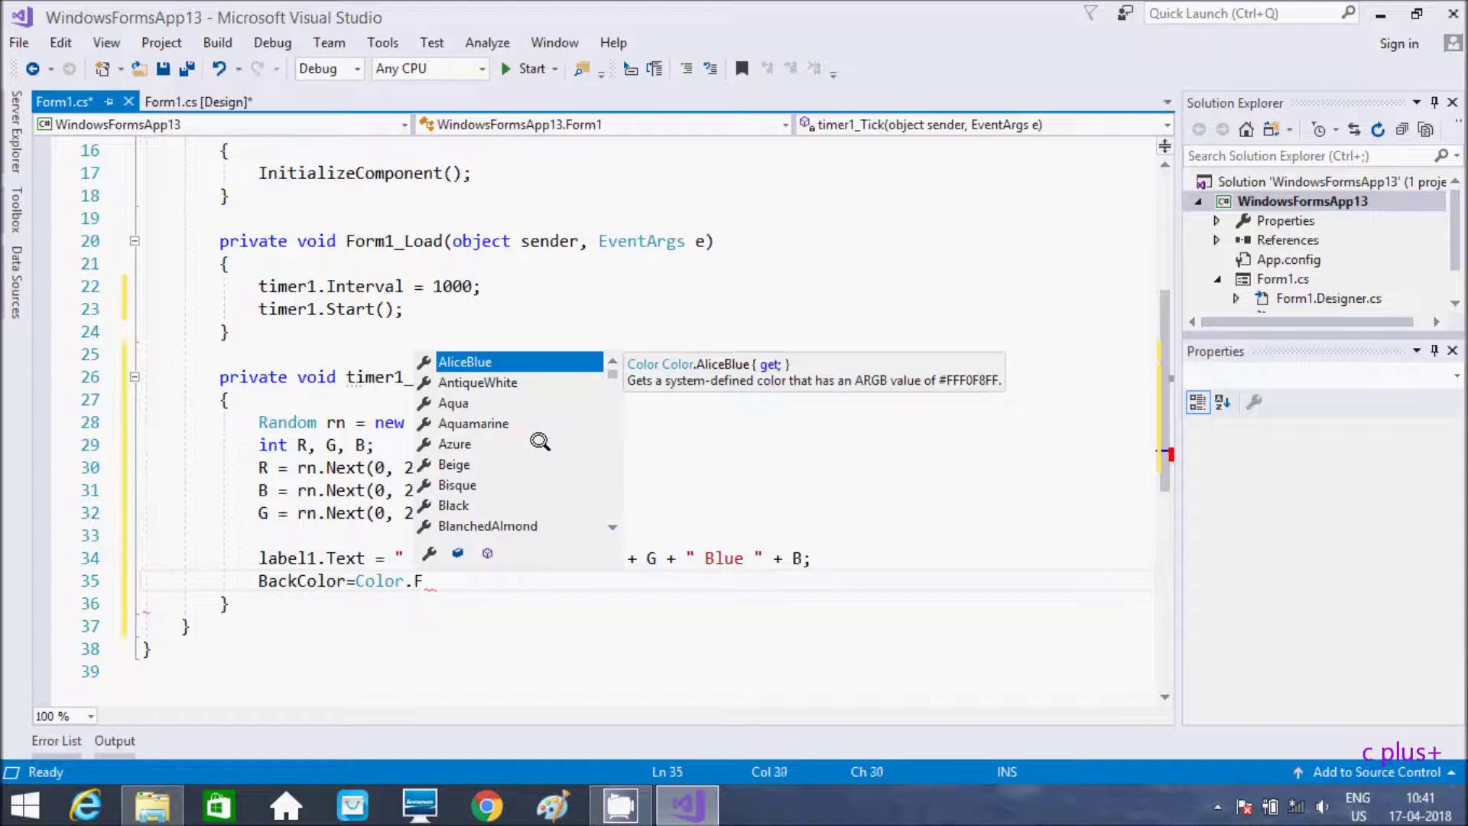
pyautogui.write('r')
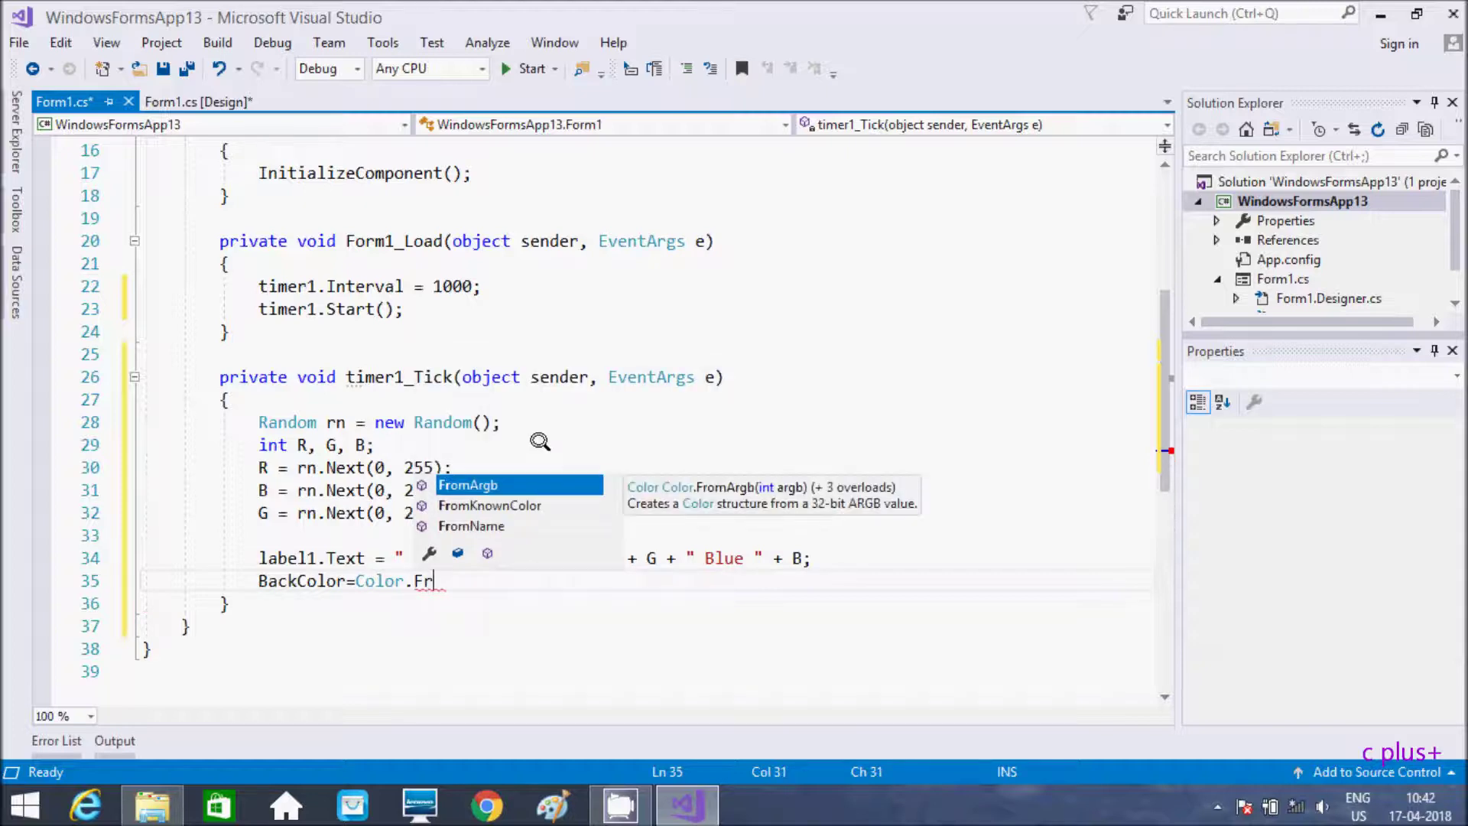
pyautogui.press('Tab')
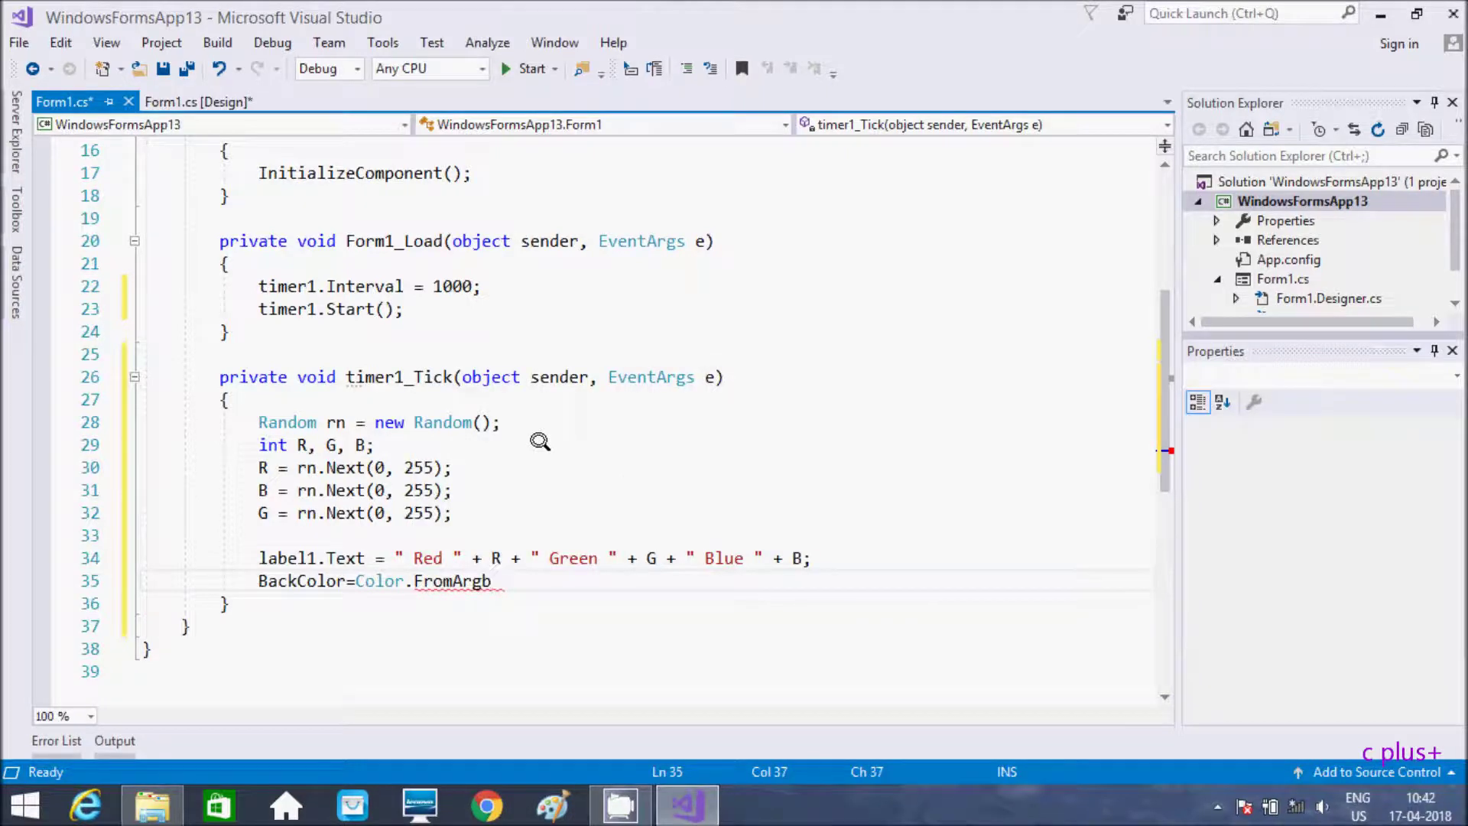
pyautogui.write('(')
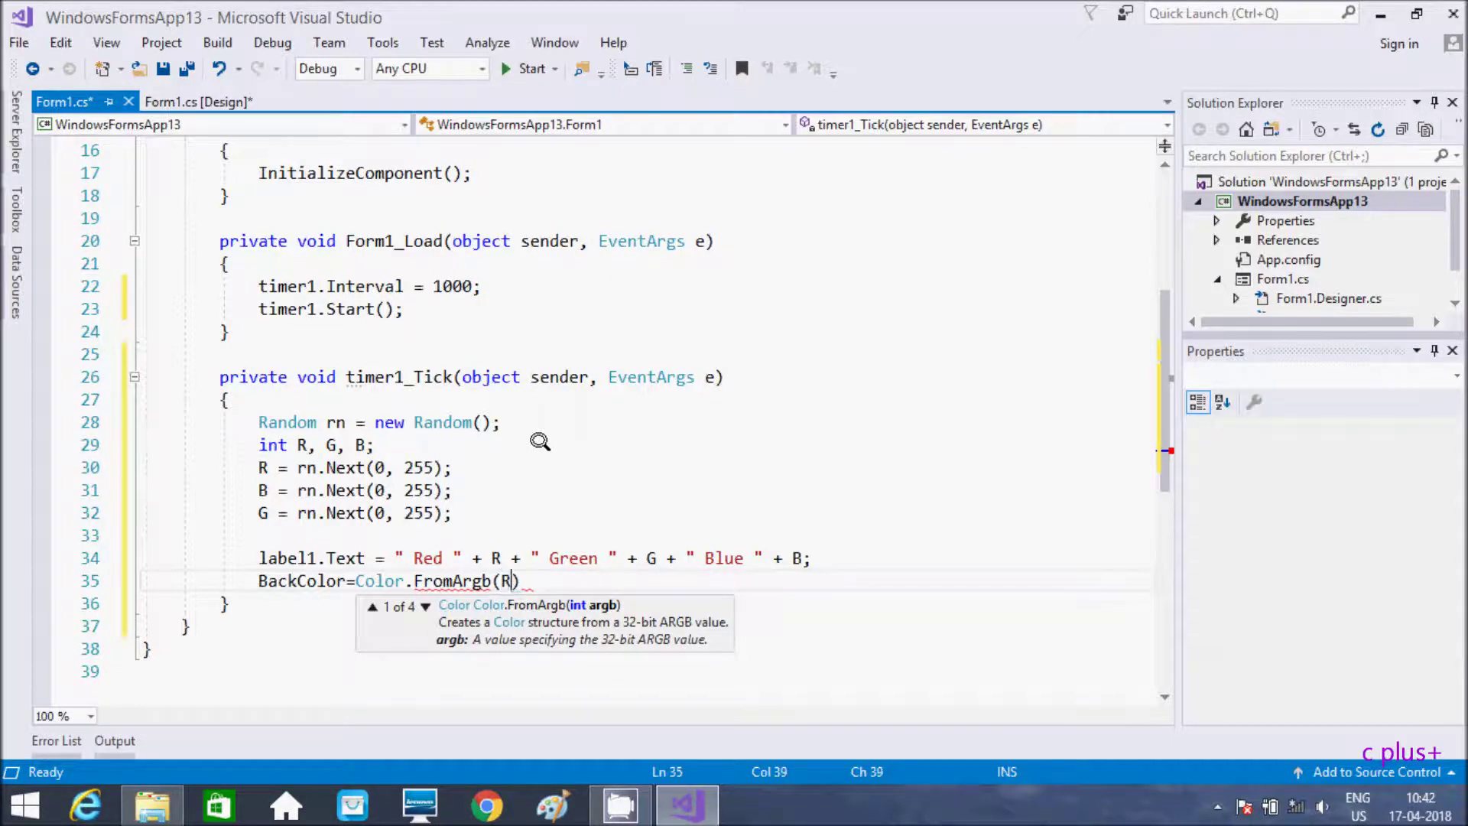
pyautogui.write('R, G')
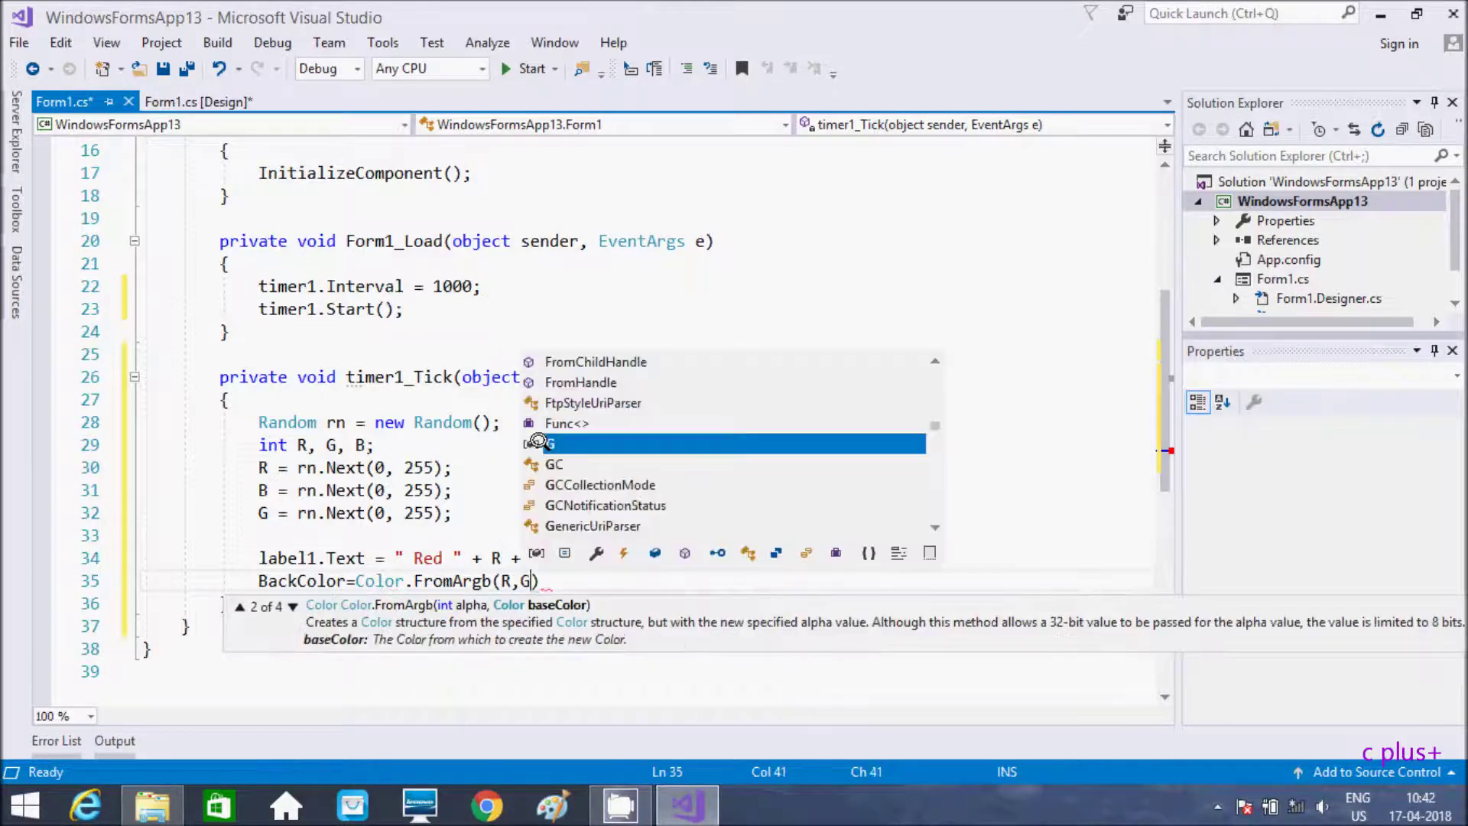
pyautogui.write(', B')
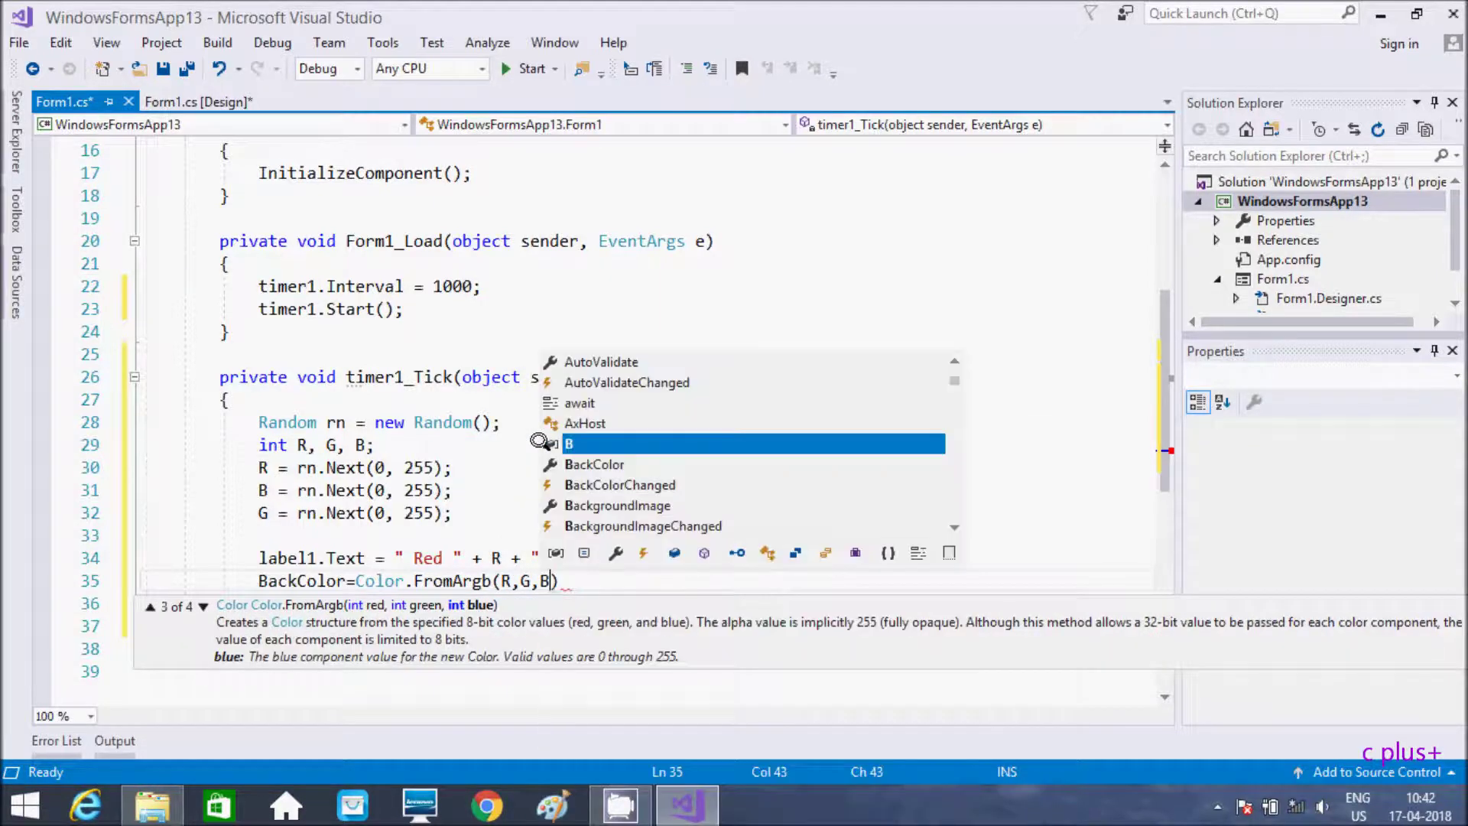
pyautogui.write(');')
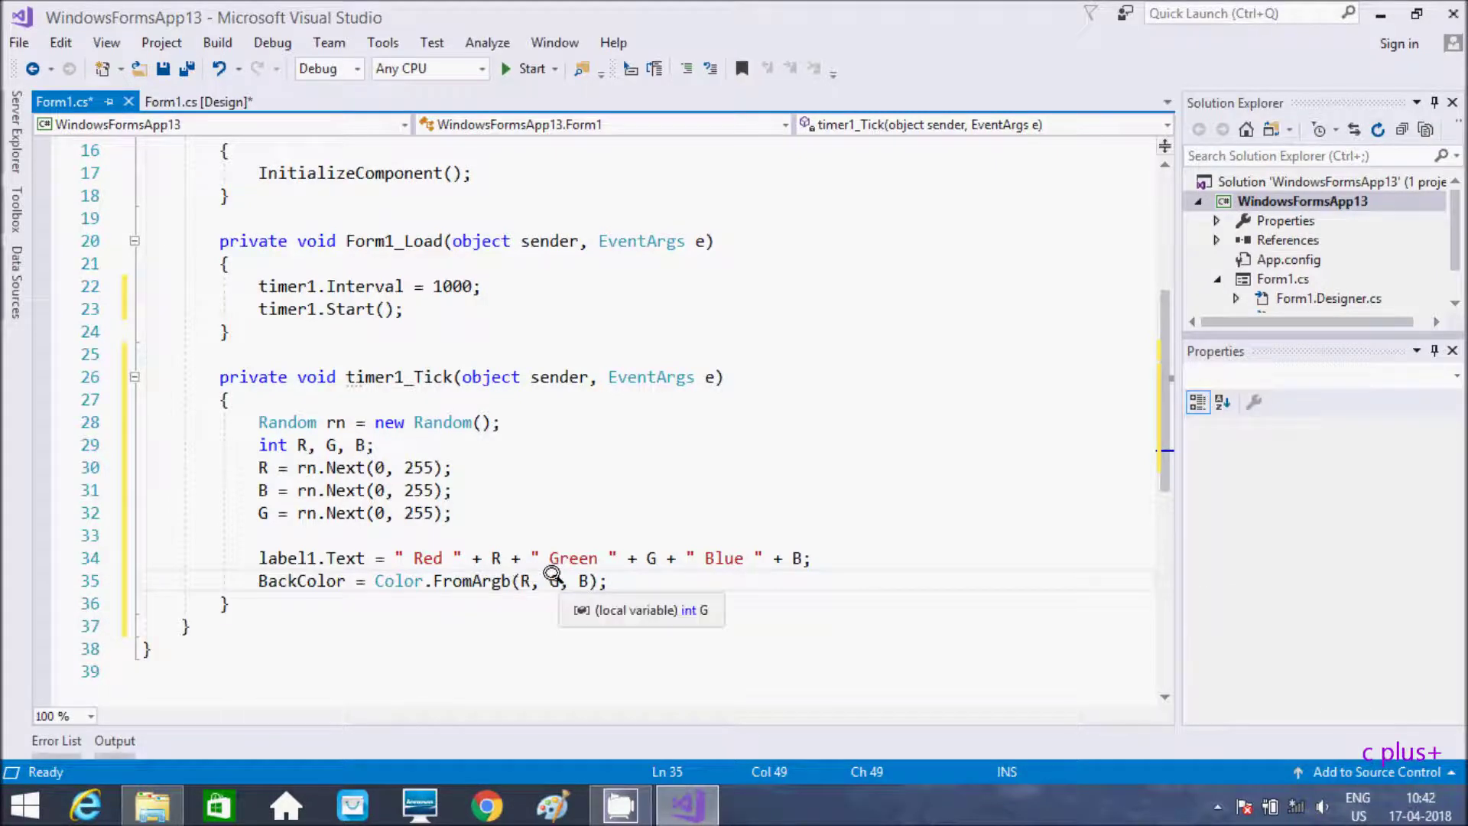
pyautogui.moveTo(553, 580)
pyautogui.click(523, 70)
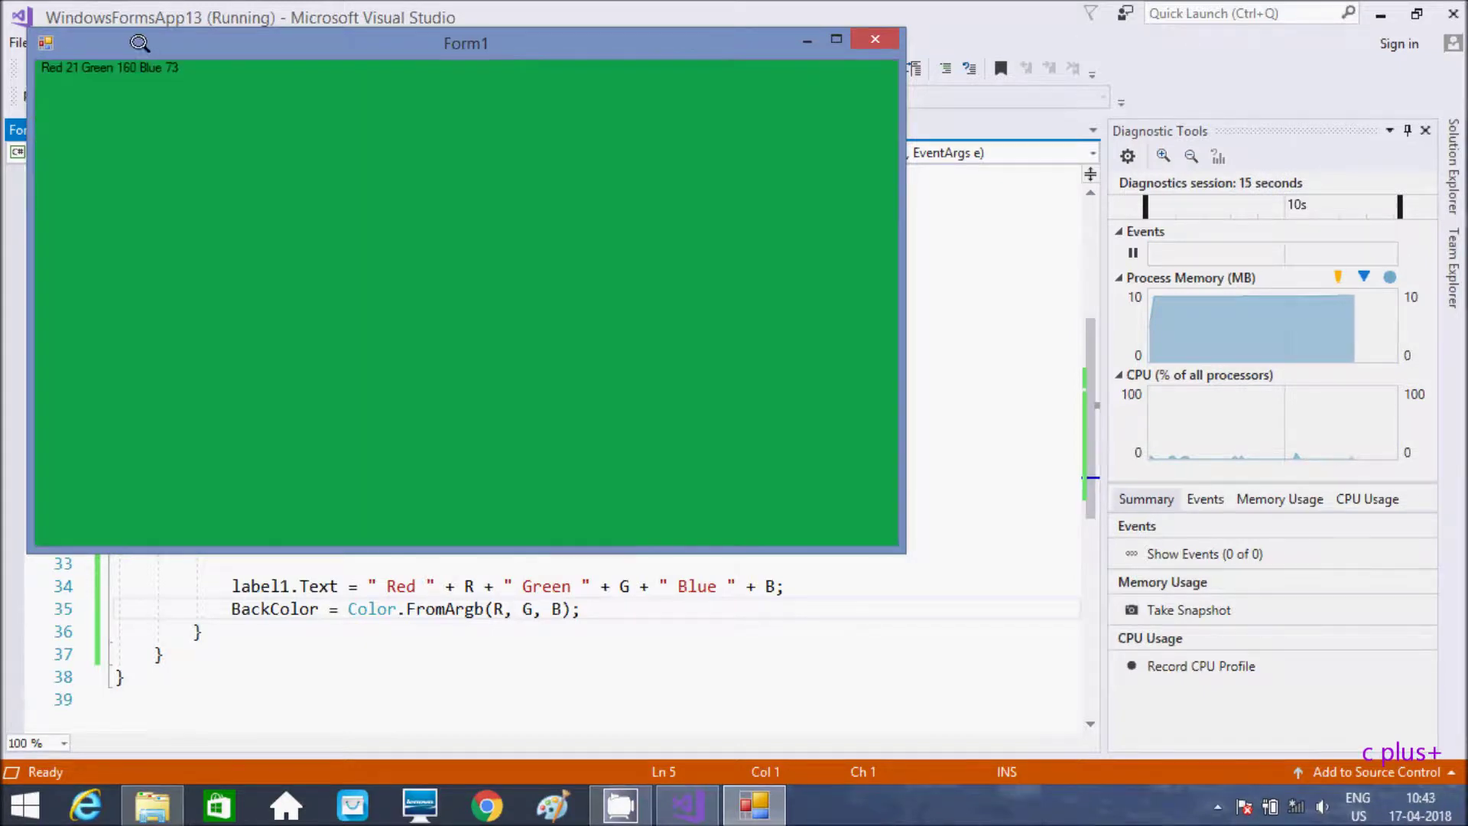
# Step: Move the running Form1 window to watch its colours change, then close it
pyautogui.moveTo(138, 44); pyautogui.dragTo(663, 73)
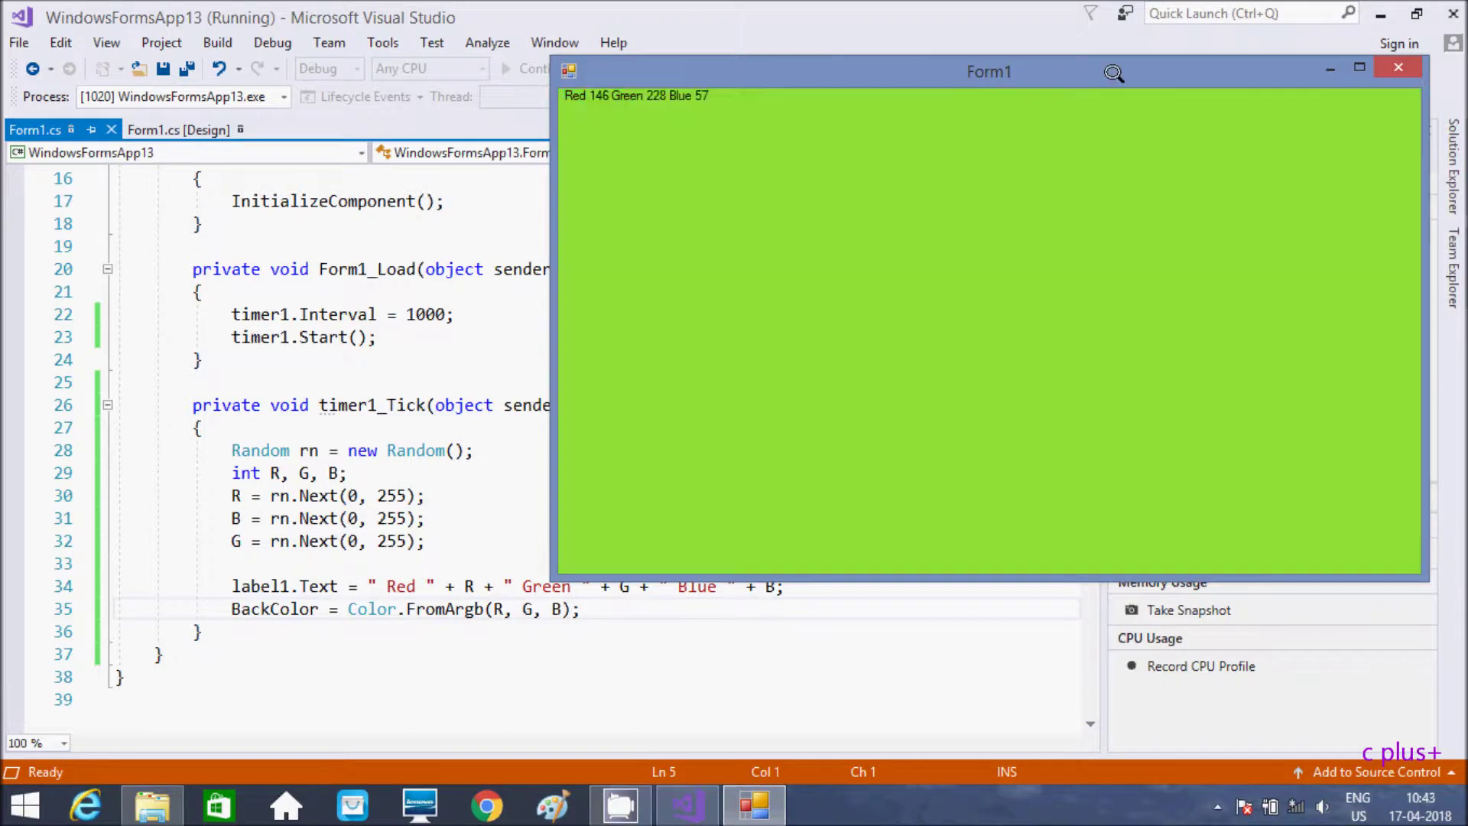
pyautogui.moveTo(1131, 71); pyautogui.dragTo(893, 113)
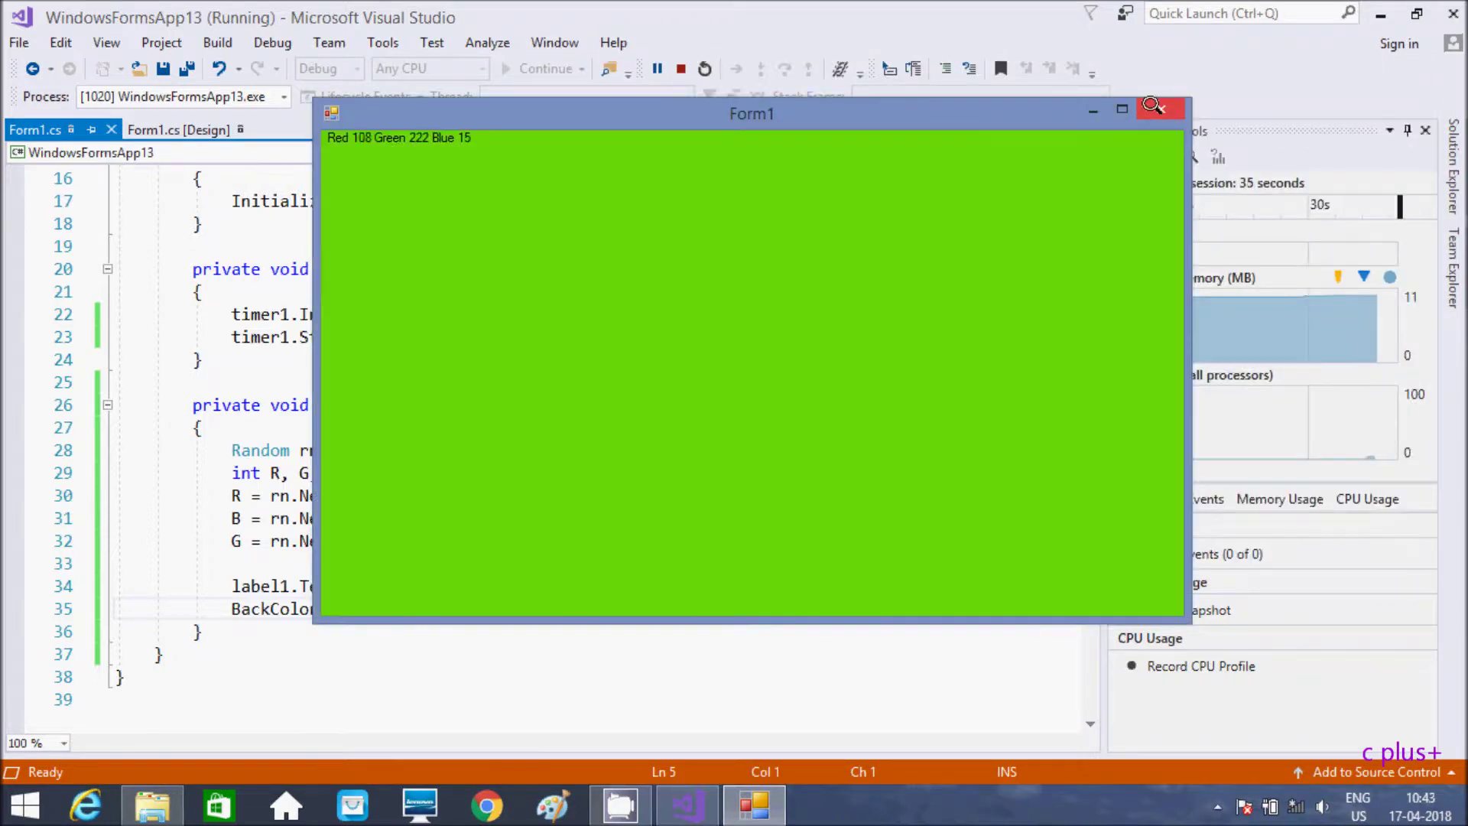
pyautogui.click(1154, 108)
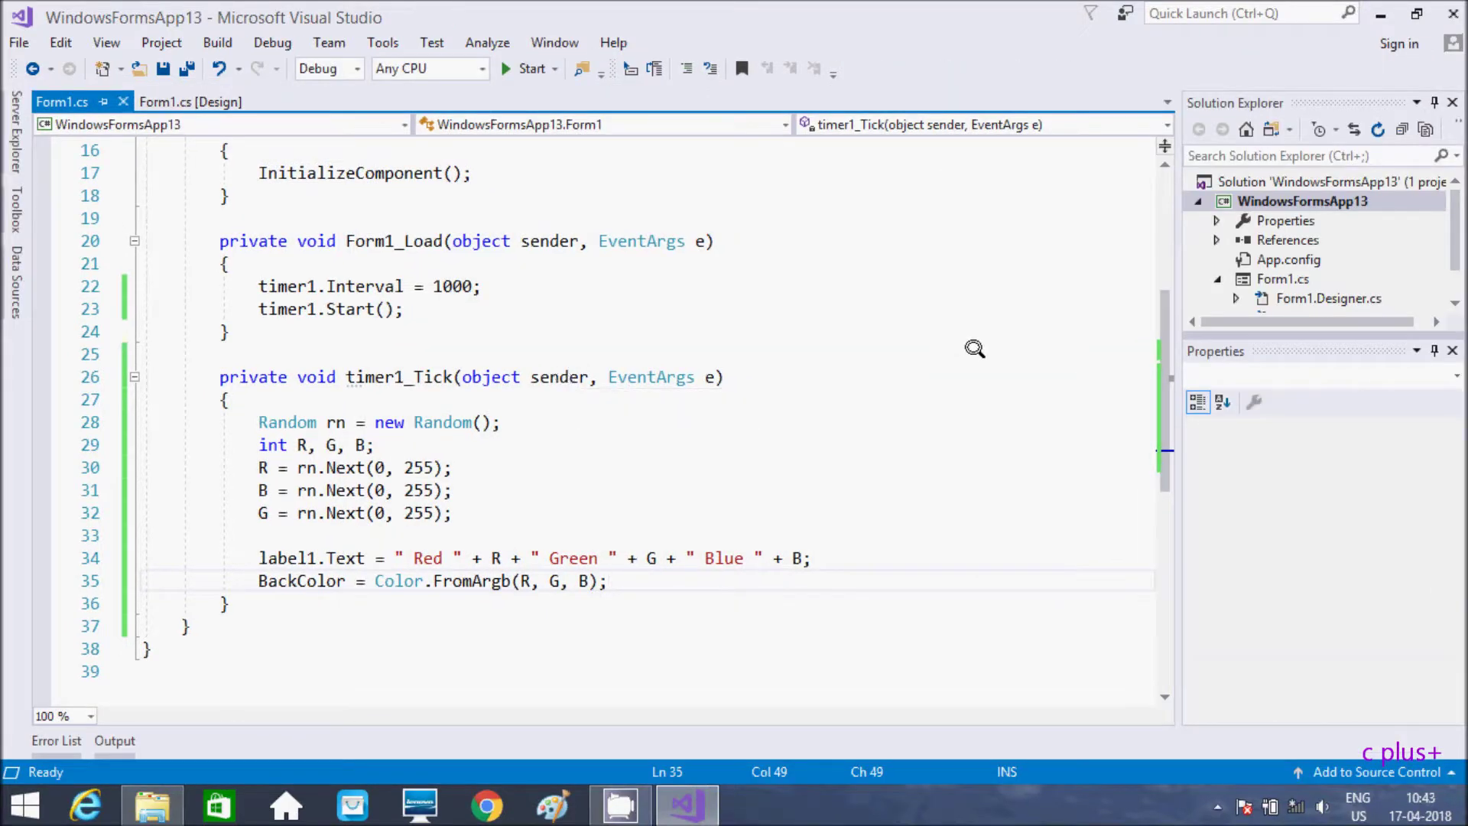
pyautogui.scroll(3, 1153, 387)
pyautogui.scroll(-2, 919, 390)
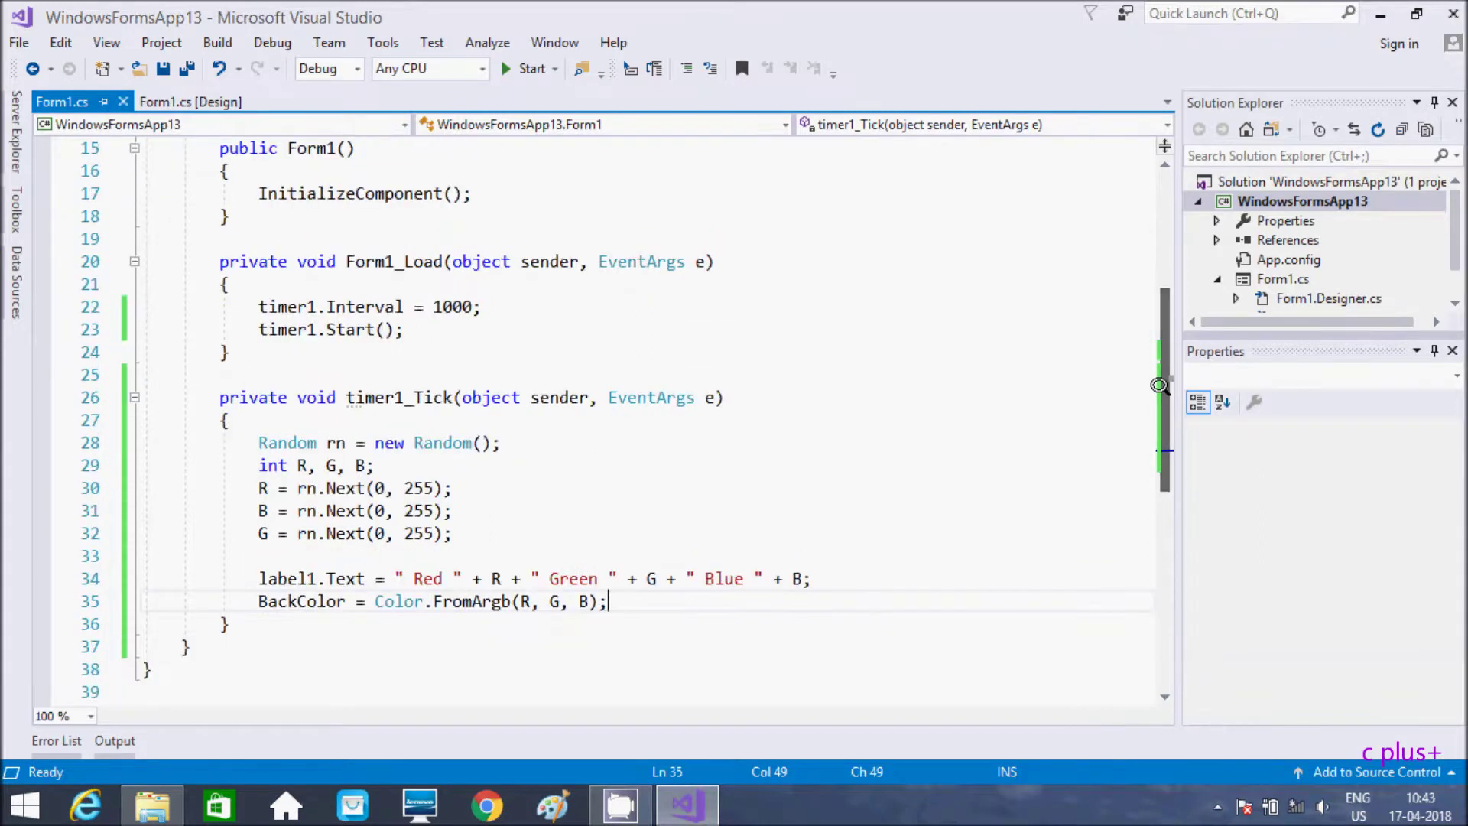
pyautogui.click(533, 459)
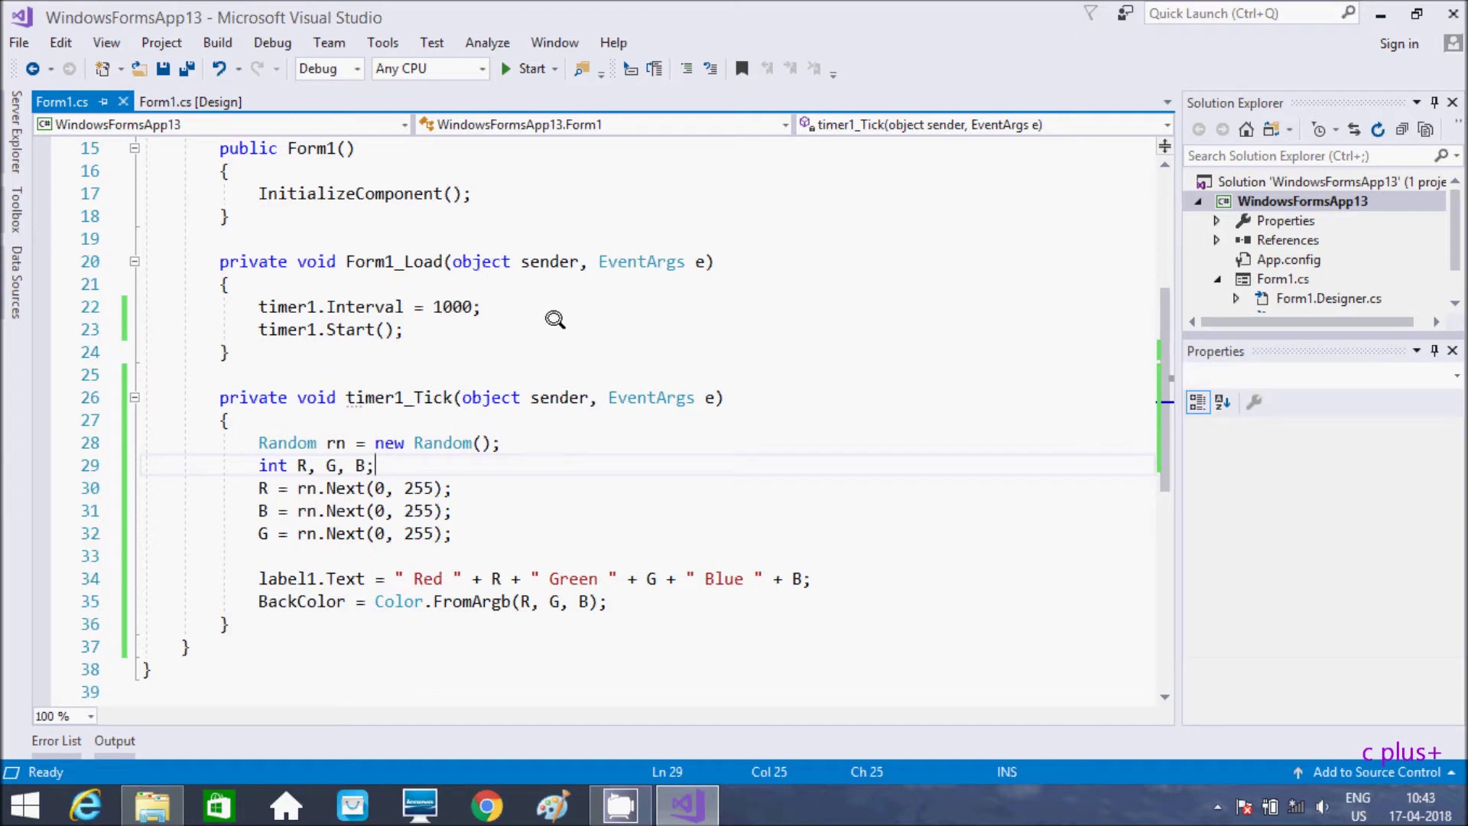
pyautogui.click(404, 328)
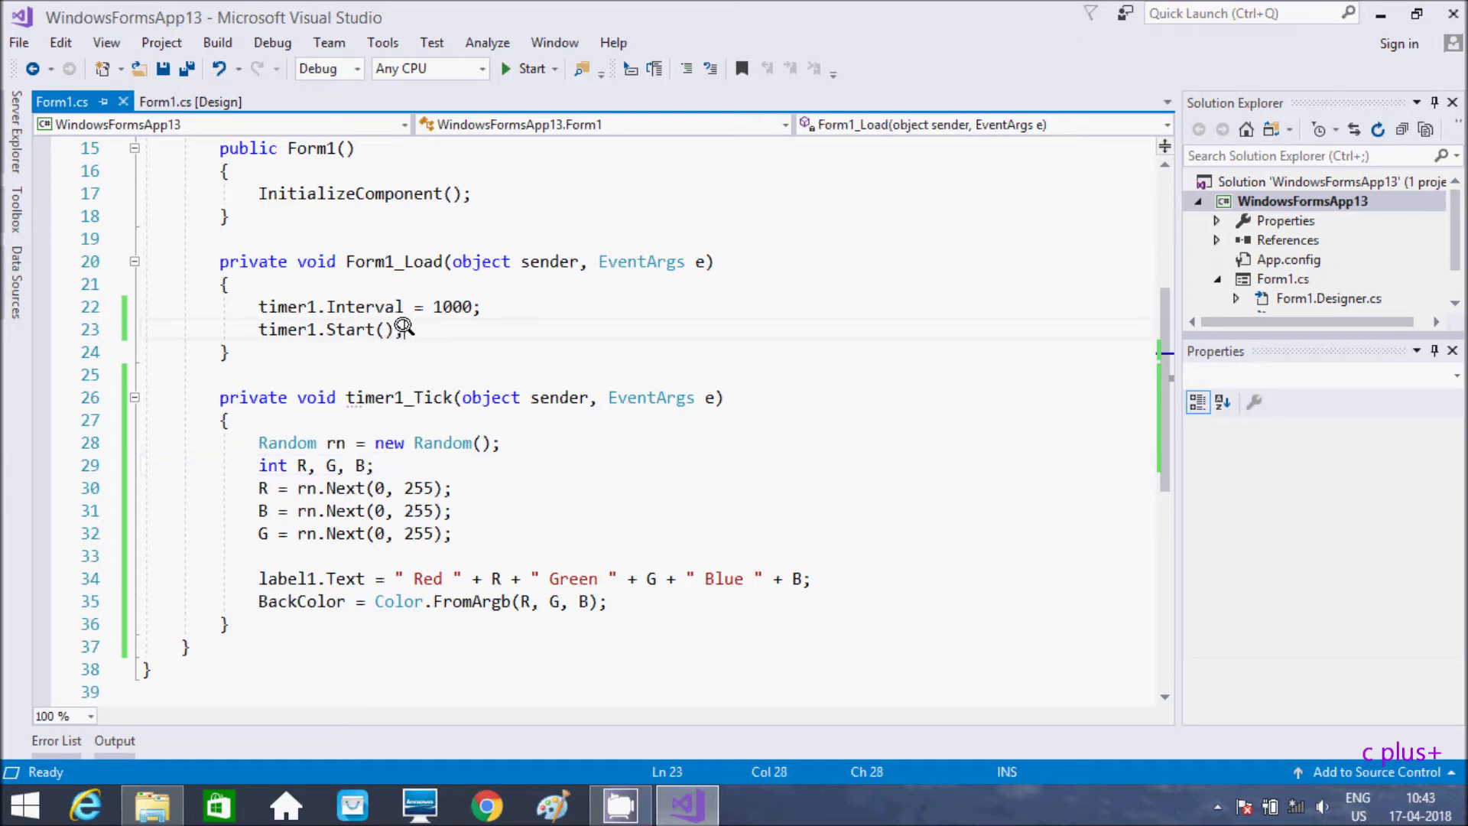